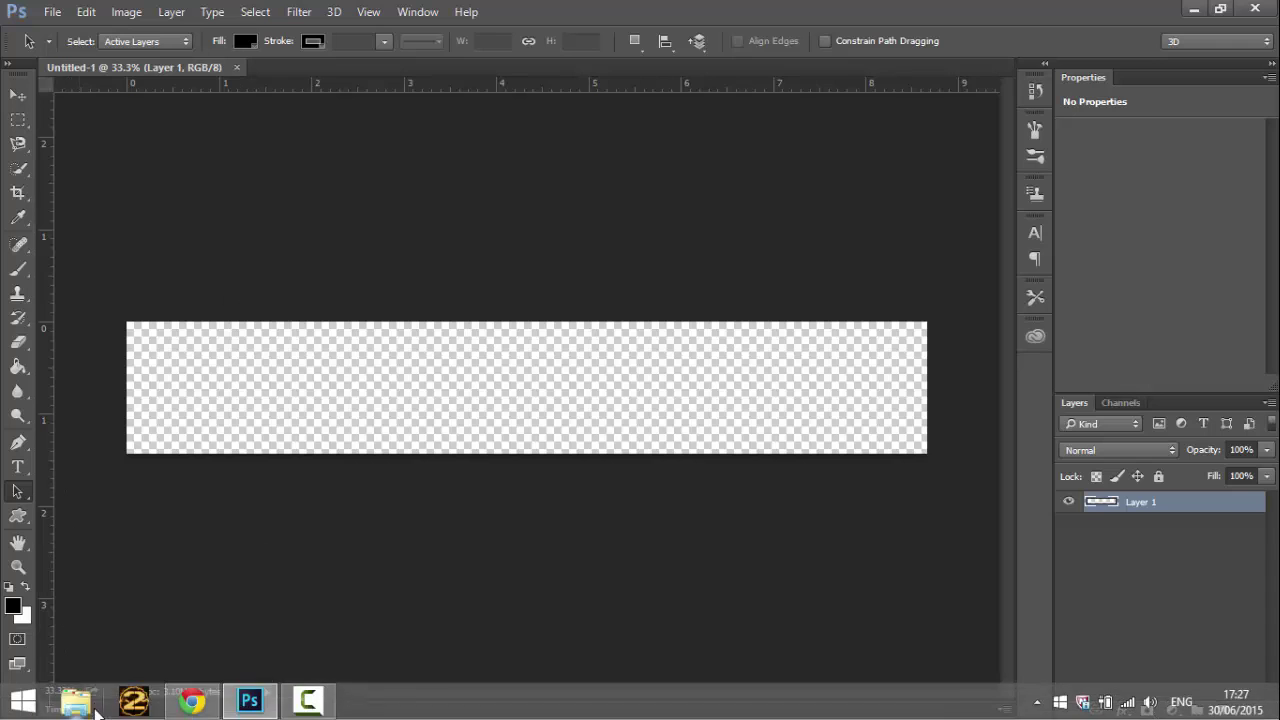
Place the Desktop-Backgrounds-Wallpapers-1 image from the gfx template's banners folder on the desktop at the left end of the banner canvas.
left_click(128, 701)
left_click(269, 204)
left_click(258, 178)
left_click(238, 191)
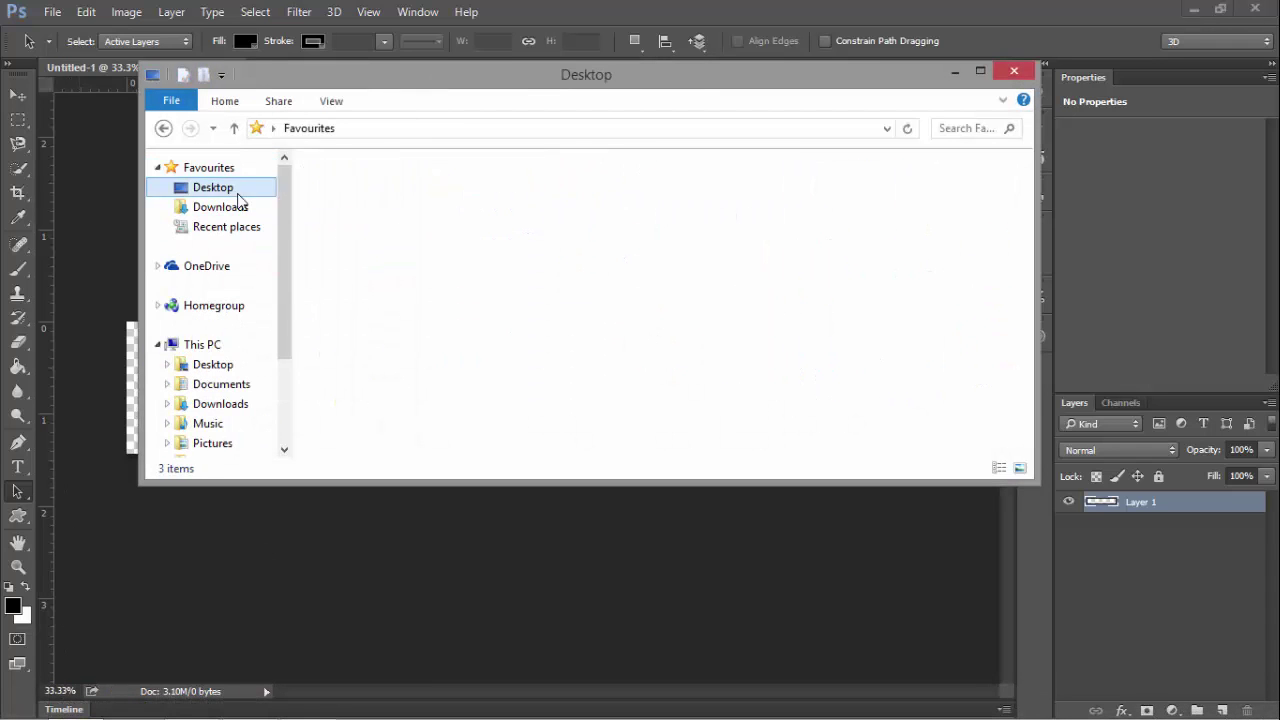
left_click(530, 265)
scroll(538, 260, "down", 8)
scroll(595, 314, "up", 3)
double_click(425, 281)
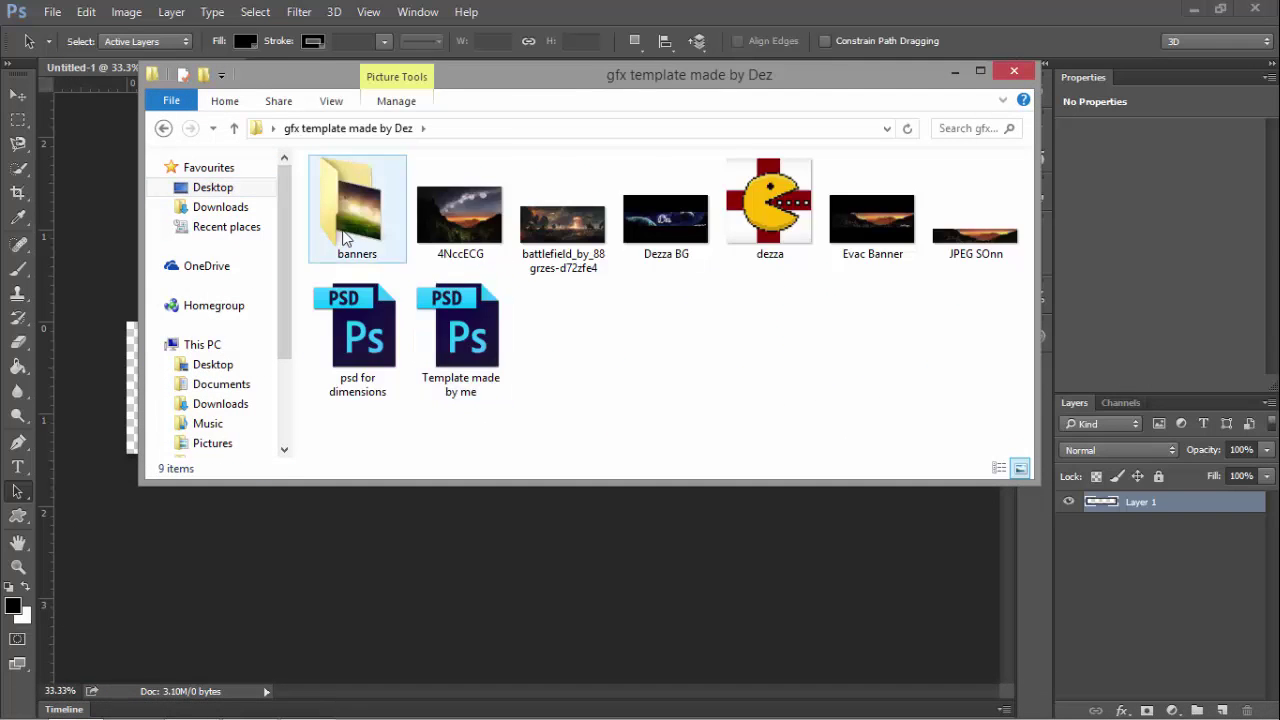
double_click(345, 234)
left_click_drag(350, 220, 100, 255)
left_click_drag(437, 381, 143, 380)
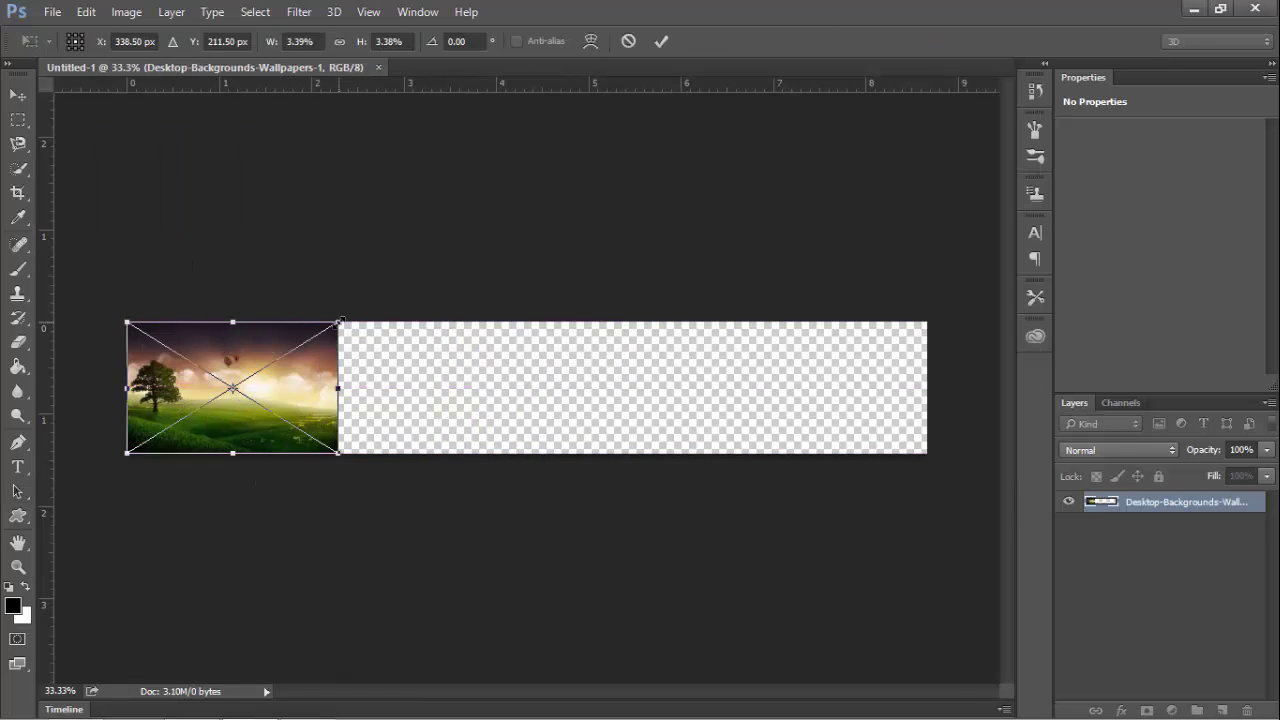
Enlarge the placed wallpaper to cover the whole banner and move it down about 0.19 cm.
left_click_drag(338, 322, 748, 67)
left_click_drag(523, 308, 525, 436)
left_click_drag(749, 388, 946, 390)
mouse_move(729, 407)
left_mouse_down()
mouse_move(729, 443)
mouse_move(734, 334)
mouse_move(740, 426)
mouse_move(730, 415)
left_mouse_up()
key("Return")
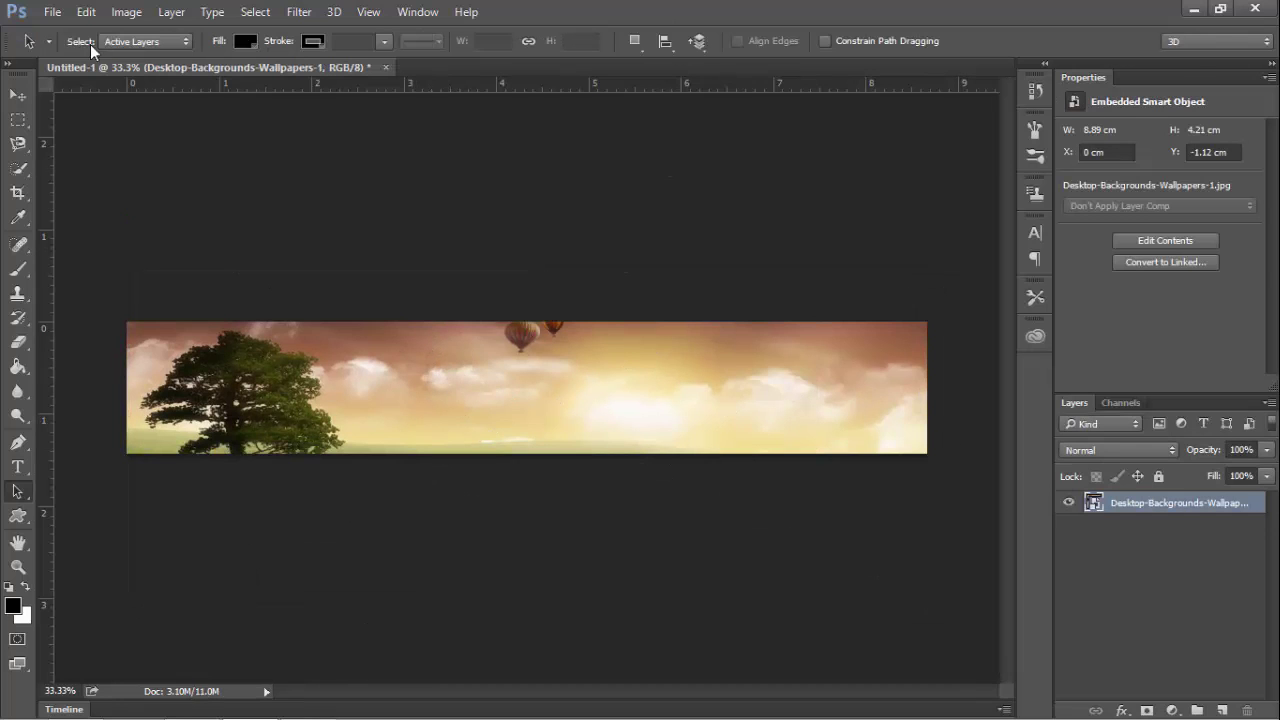
left_click(18, 95)
mouse_move(361, 341)
left_mouse_down()
mouse_move(316, 262)
mouse_move(351, 362)
mouse_move(364, 358)
left_mouse_up()
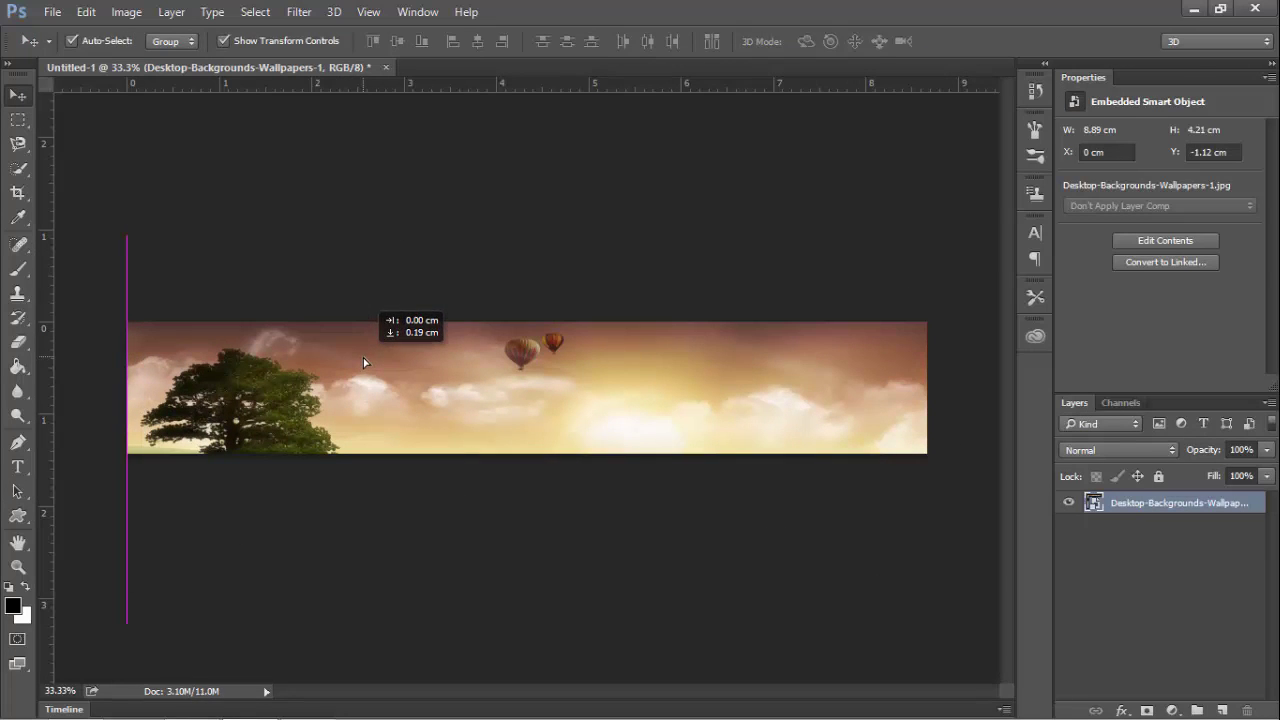
Select the larger hot-air balloon with the Magnetic Lasso and copy it to a new layer.
left_click(25, 570)
left_click(535, 335)
left_click(535, 335)
left_click(535, 335)
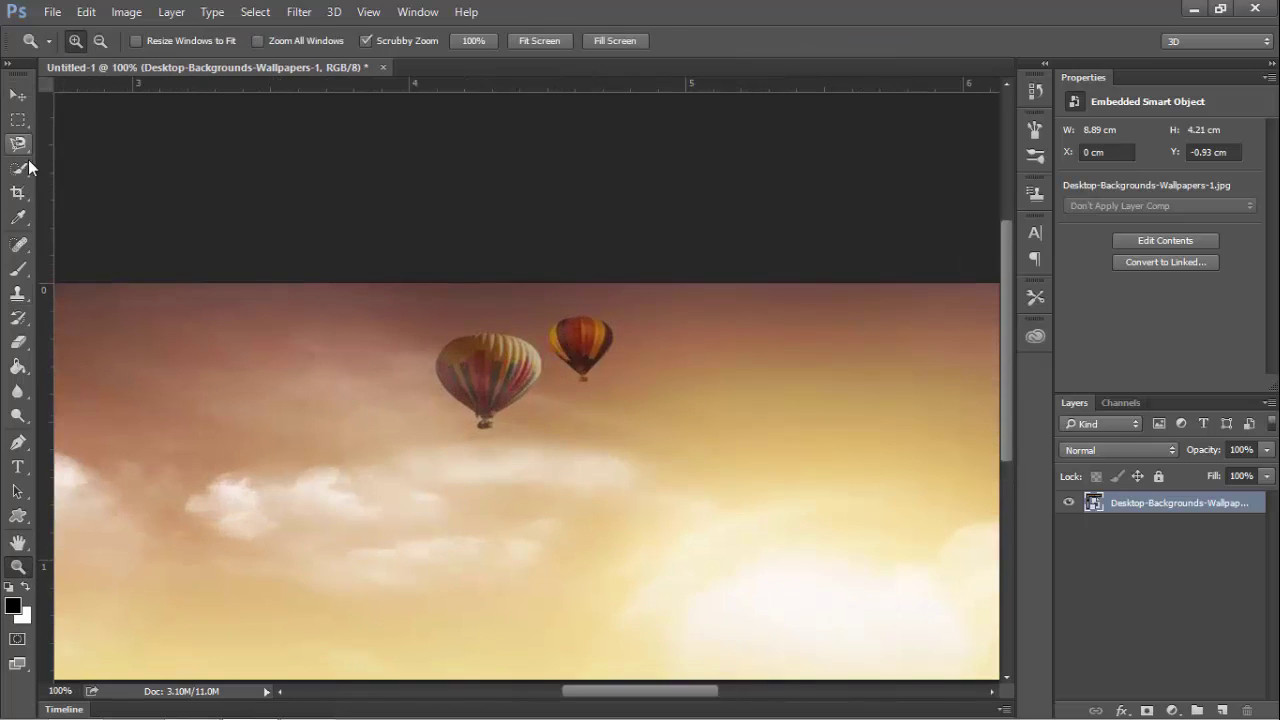
left_click(19, 144)
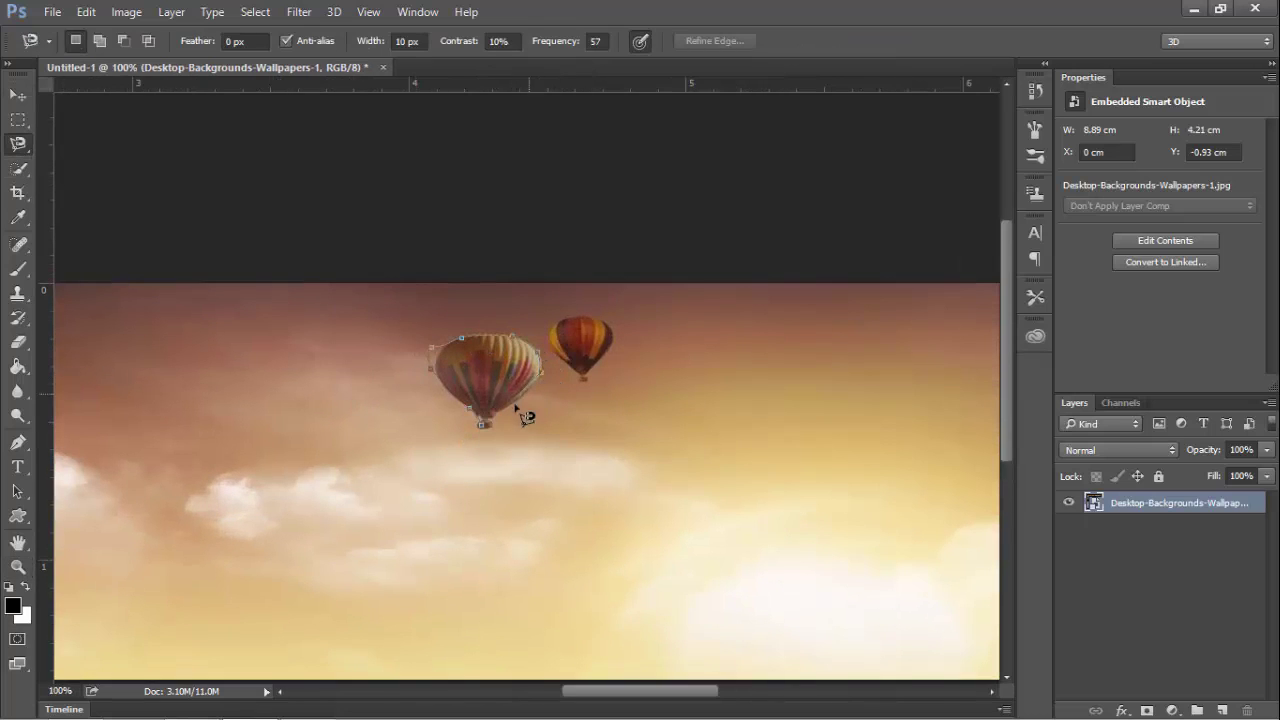
key("ctrl+j")
key("v")
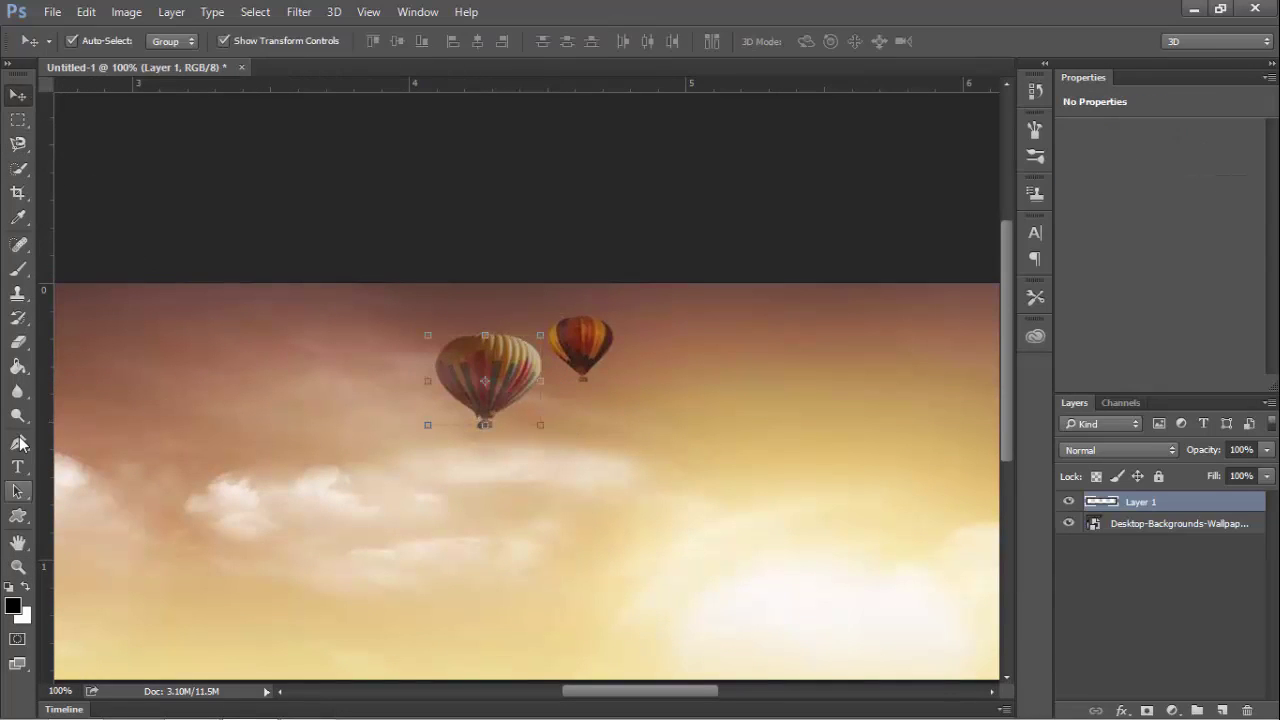
Scale the copied balloon to about 60% and place it to the left of the original balloons.
key("o")
left_click(18, 566)
left_click(486, 449, "alt")
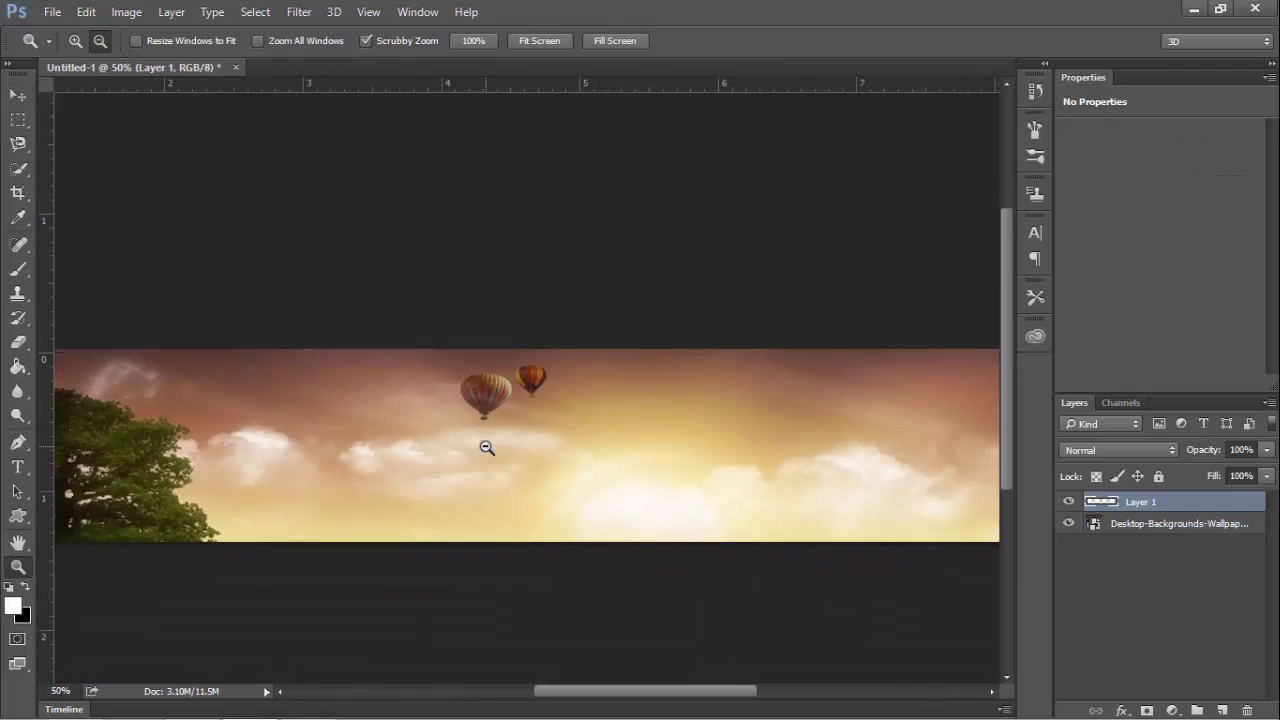
left_click(486, 449, "alt")
left_click(1146, 520)
left_click(1146, 509)
key("v")
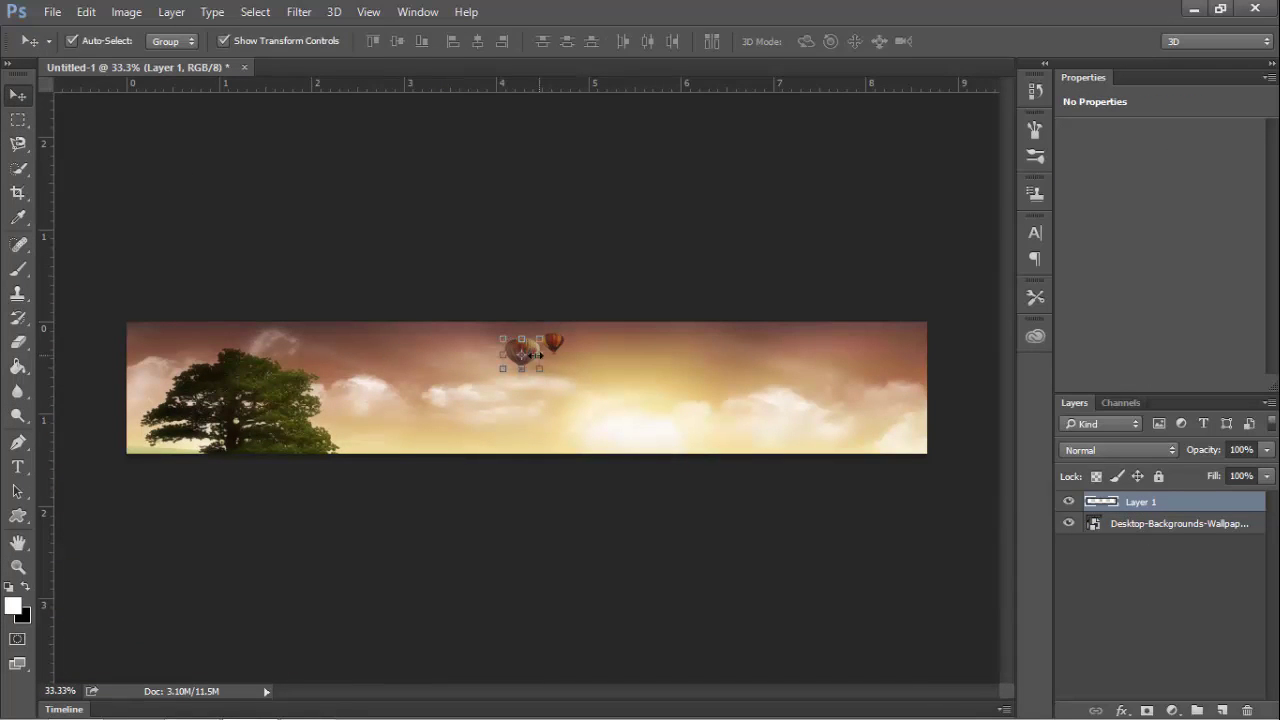
key("ctrl+t")
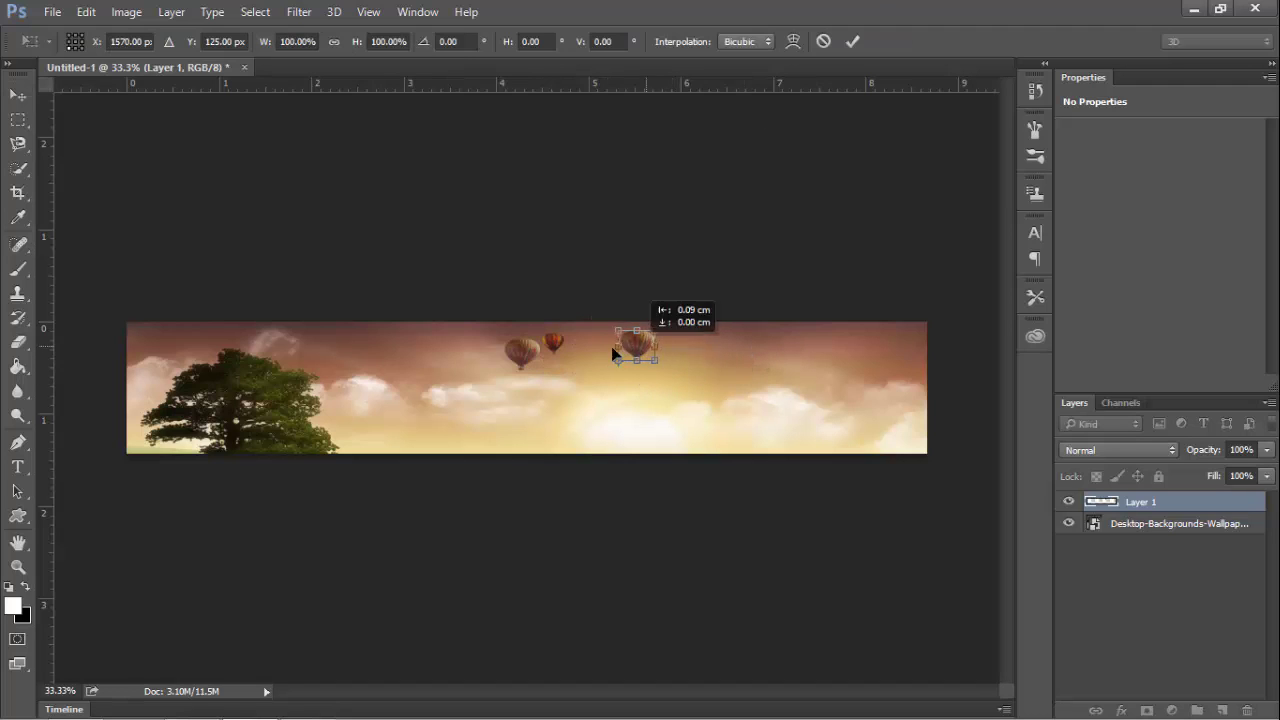
left_click_drag(612, 348, 476, 353)
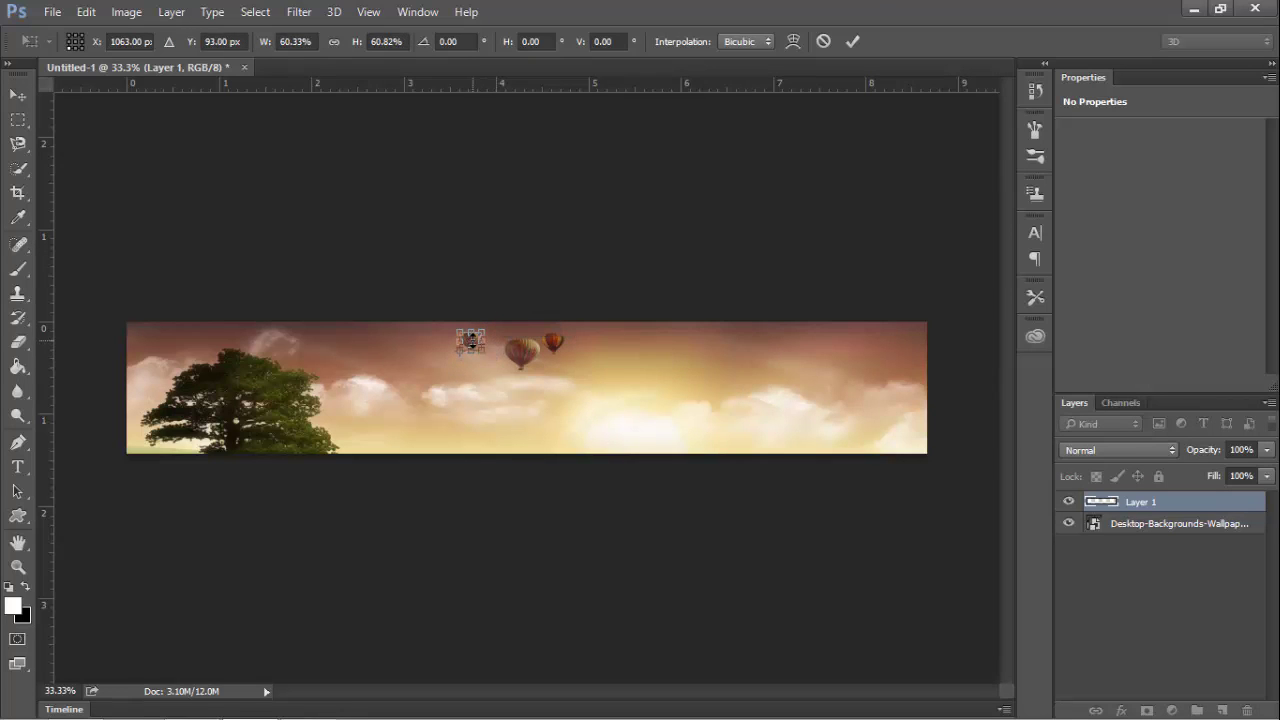
key("Return")
Move the small balloon copy about 0.18 cm closer to the original balloons, and delete it.
left_click(686, 229)
left_click_drag(472, 343, 487, 346)
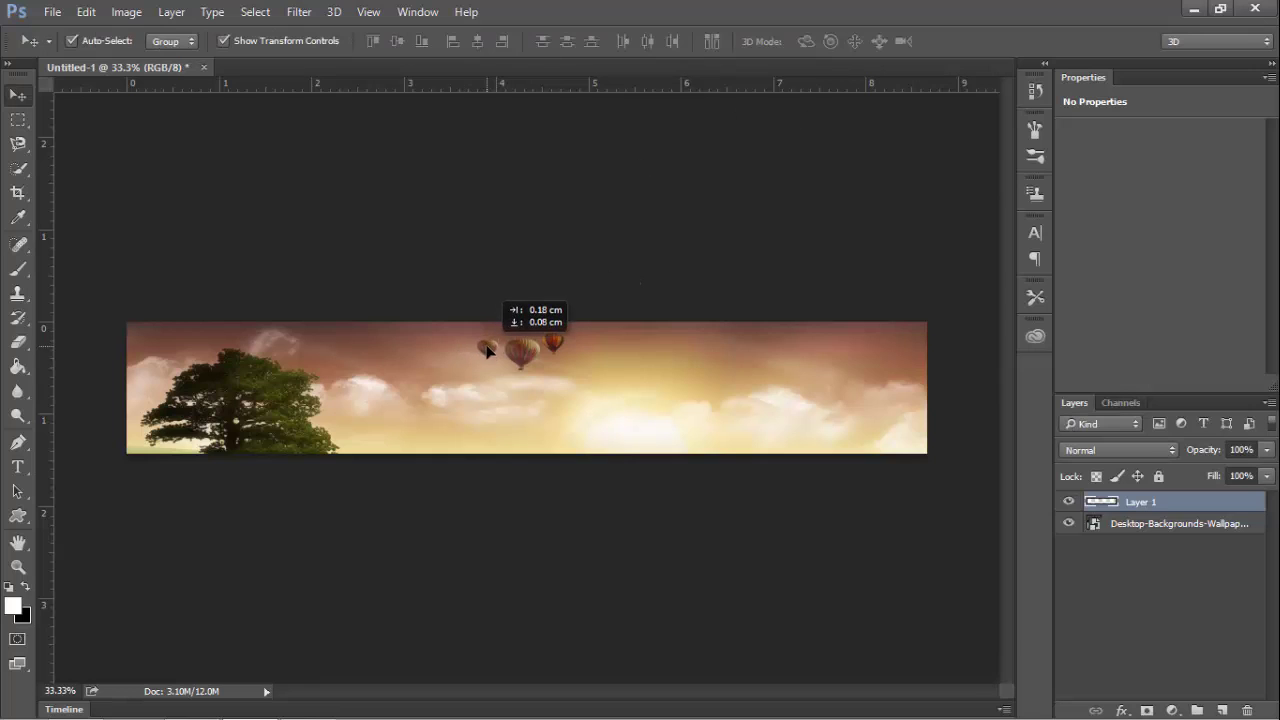
key("Delete")
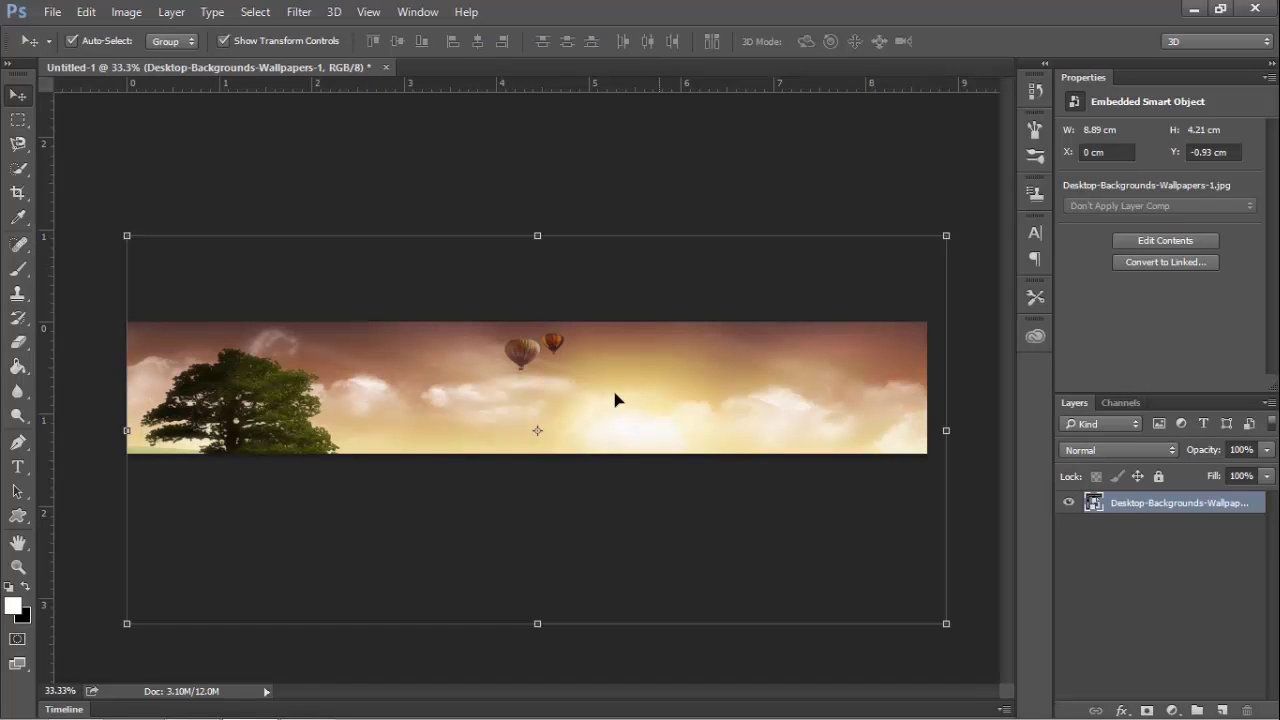
Add the text "Evac" at 36 pt in a text box and move it toward the middle of the banner.
left_click(16, 468)
left_click_drag(350, 333, 808, 429)
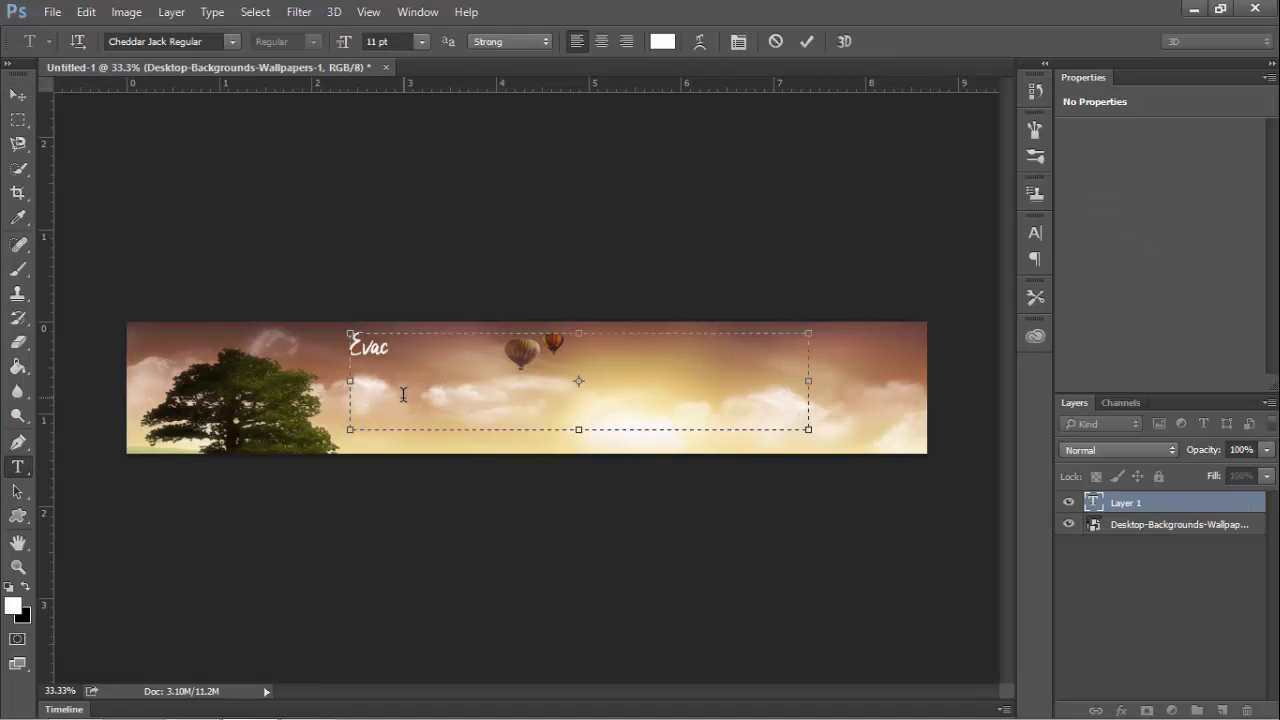
left_click(423, 42)
left_click(400, 287)
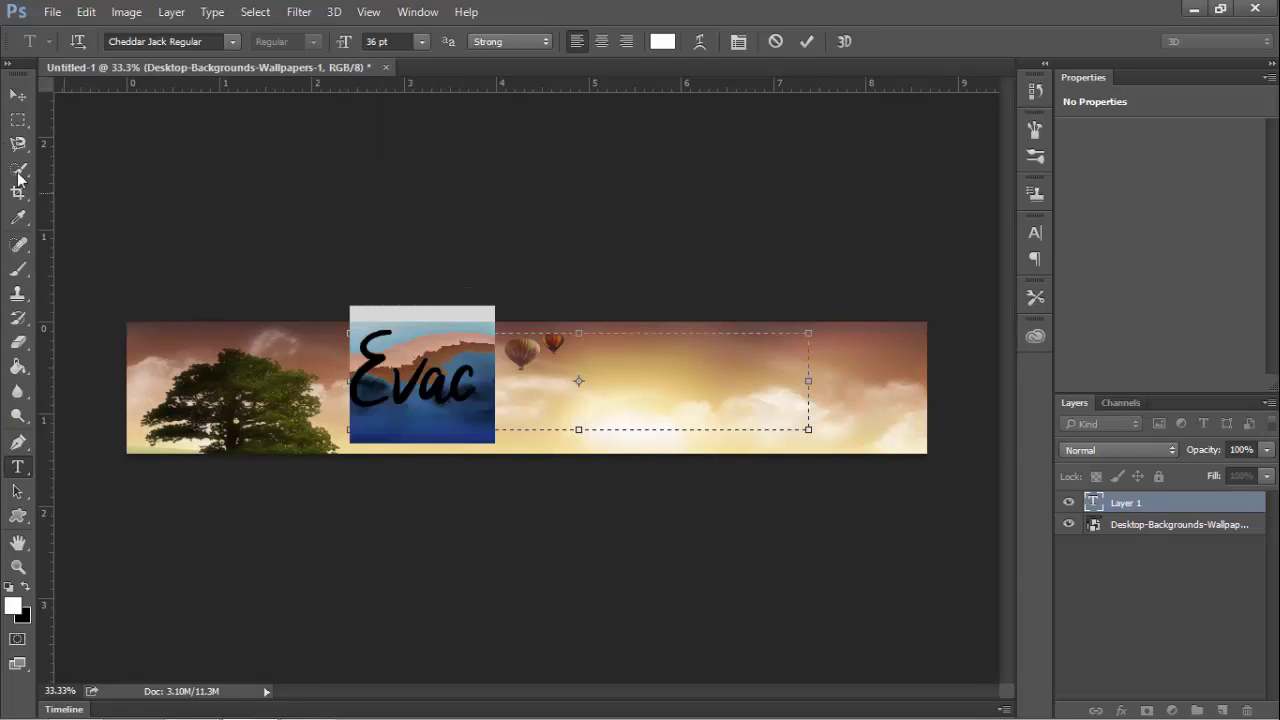
left_click(18, 95)
left_click_drag(425, 389, 503, 396)
Set the Evac text's color to near-black 020202.
left_click(18, 467)
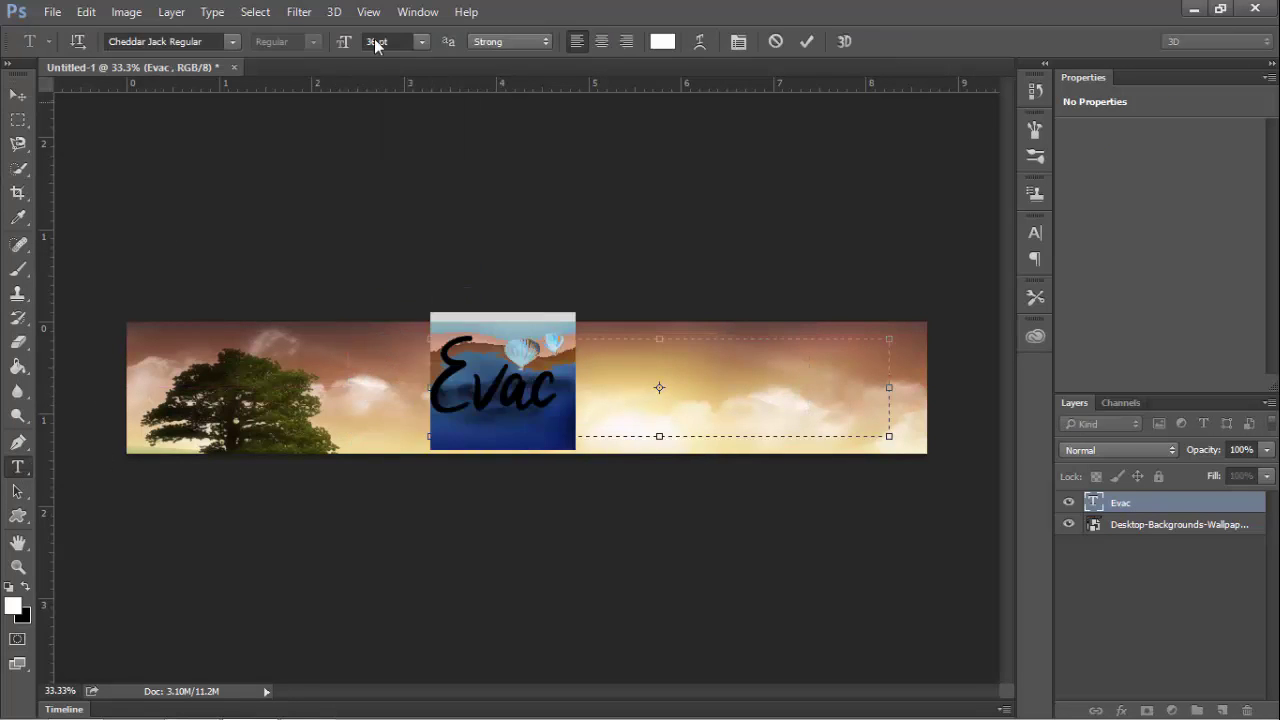
left_click(662, 41)
left_click_drag(600, 111, 937, 156)
left_click(960, 264)
mouse_move(1000, 207)
left_mouse_down()
mouse_move(1008, 286)
mouse_move(1006, 263)
left_mouse_up()
left_click_drag(958, 248, 1054, 121)
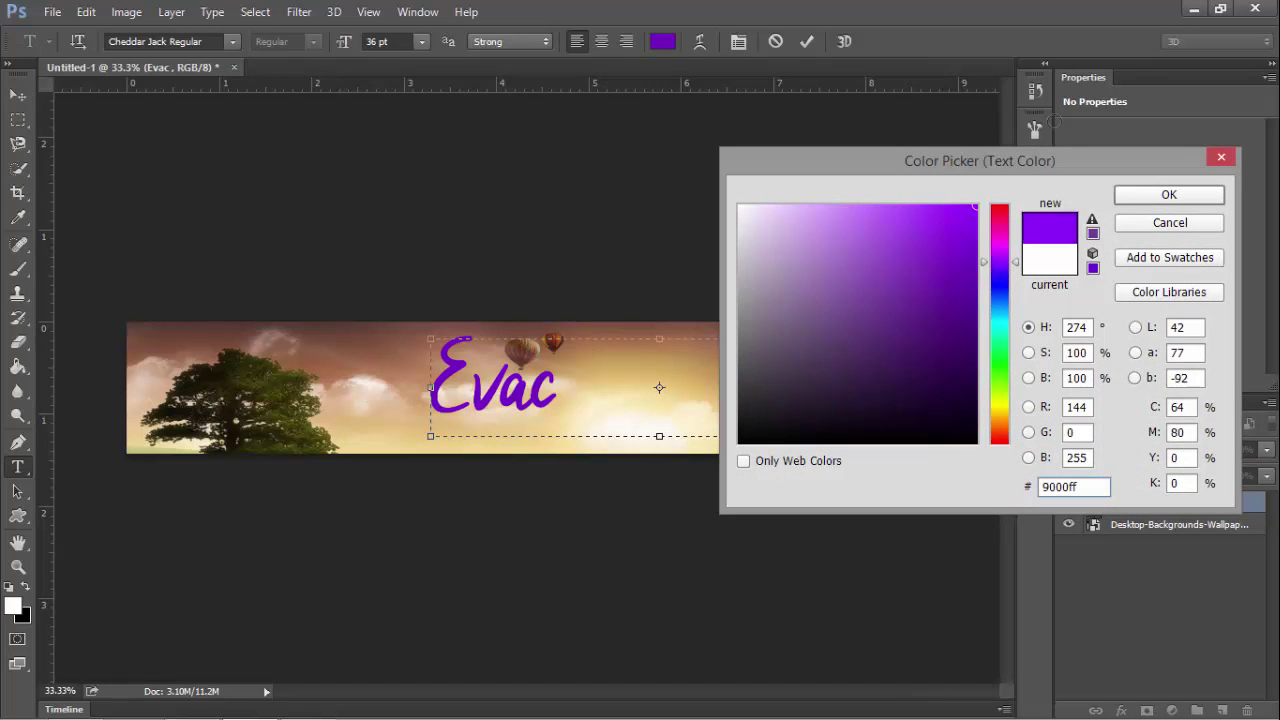
mouse_move(1000, 250)
left_mouse_down()
mouse_move(995, 408)
mouse_move(1001, 264)
left_mouse_up()
mouse_move(930, 262)
left_mouse_down()
mouse_move(843, 377)
mouse_move(739, 442)
left_mouse_up()
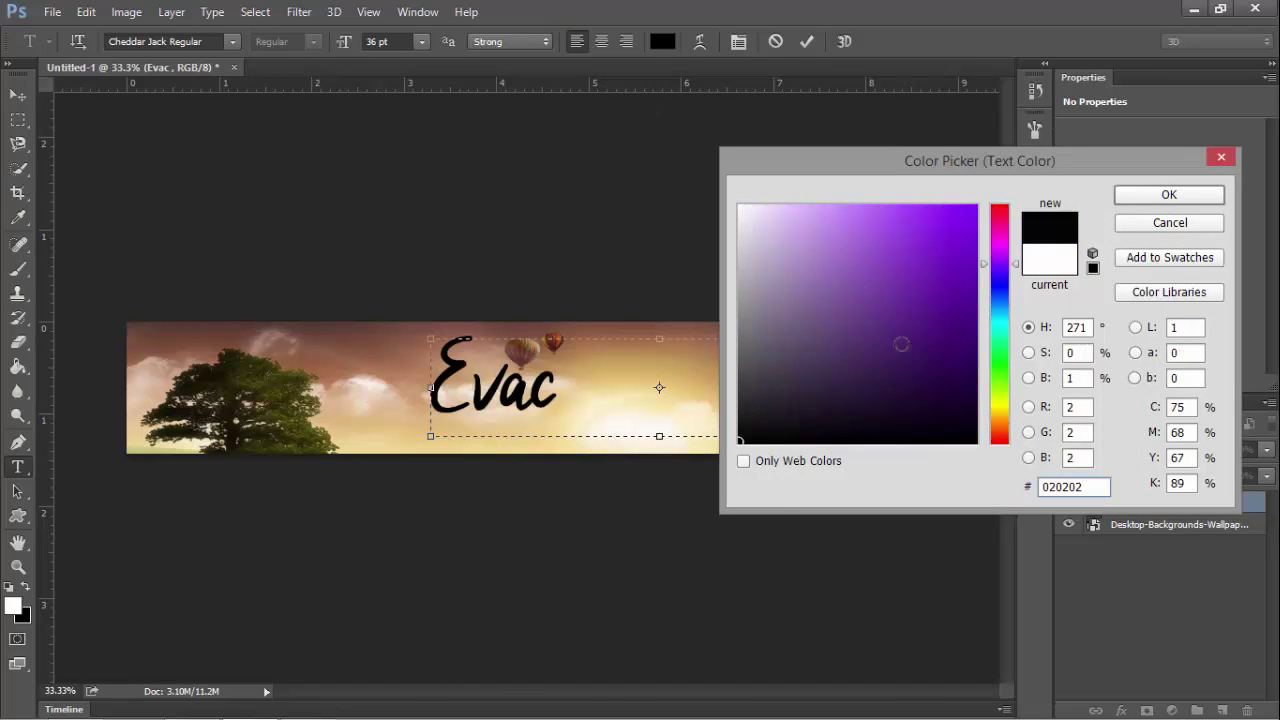
left_click(1169, 195)
Add a white (ffffff) 10 px outside stroke to the Evac text layer.
double_click(1190, 503)
left_click(687, 271)
left_click(876, 325)
left_click(738, 205)
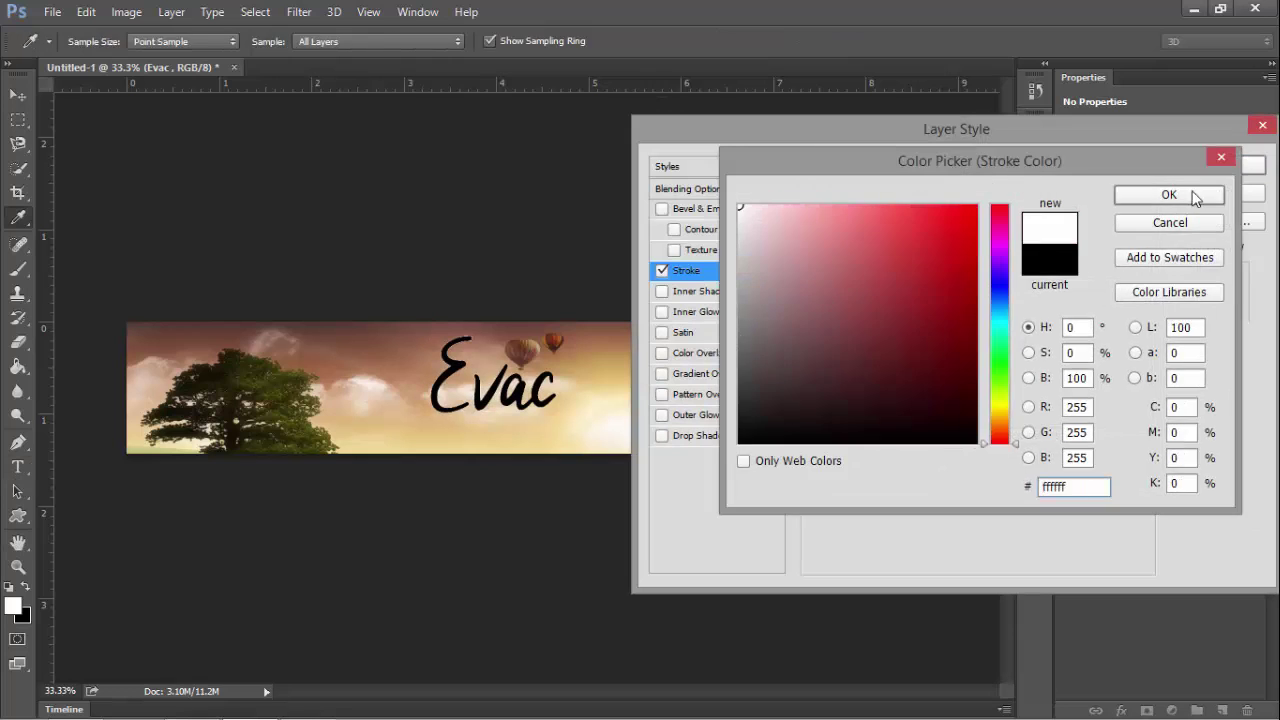
left_click(1190, 196)
left_click(917, 217)
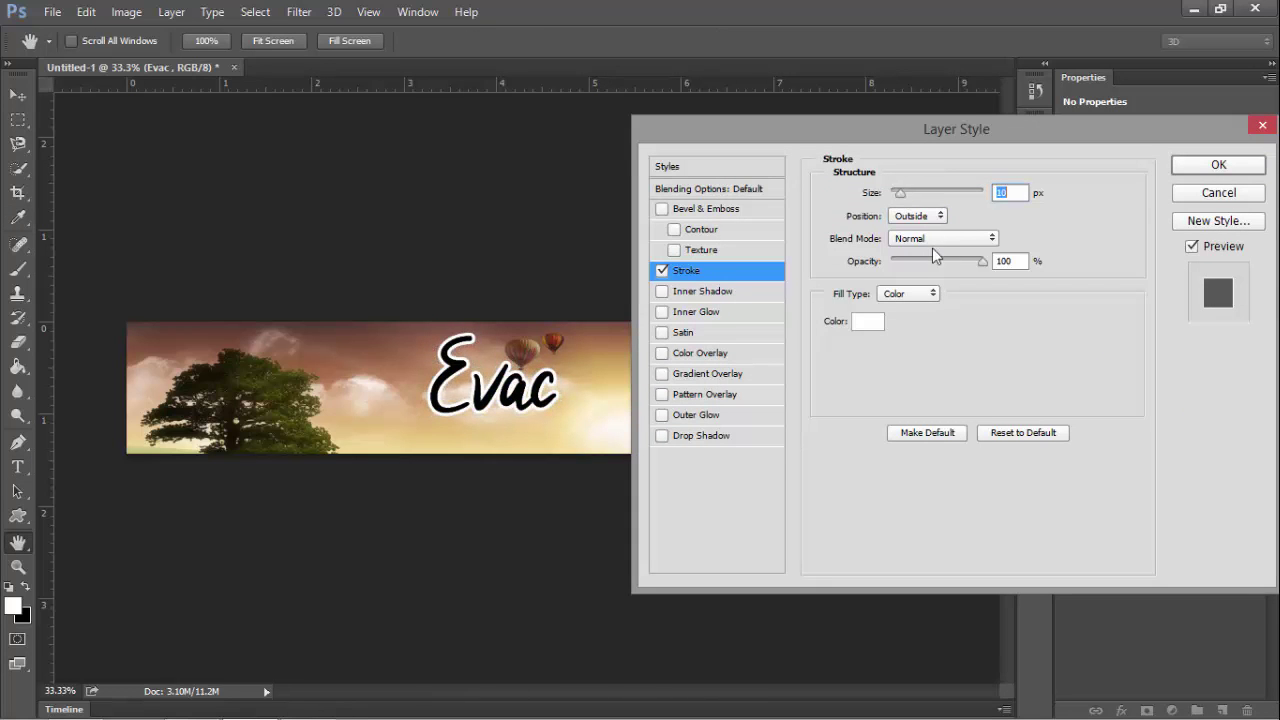
left_click(1220, 166)
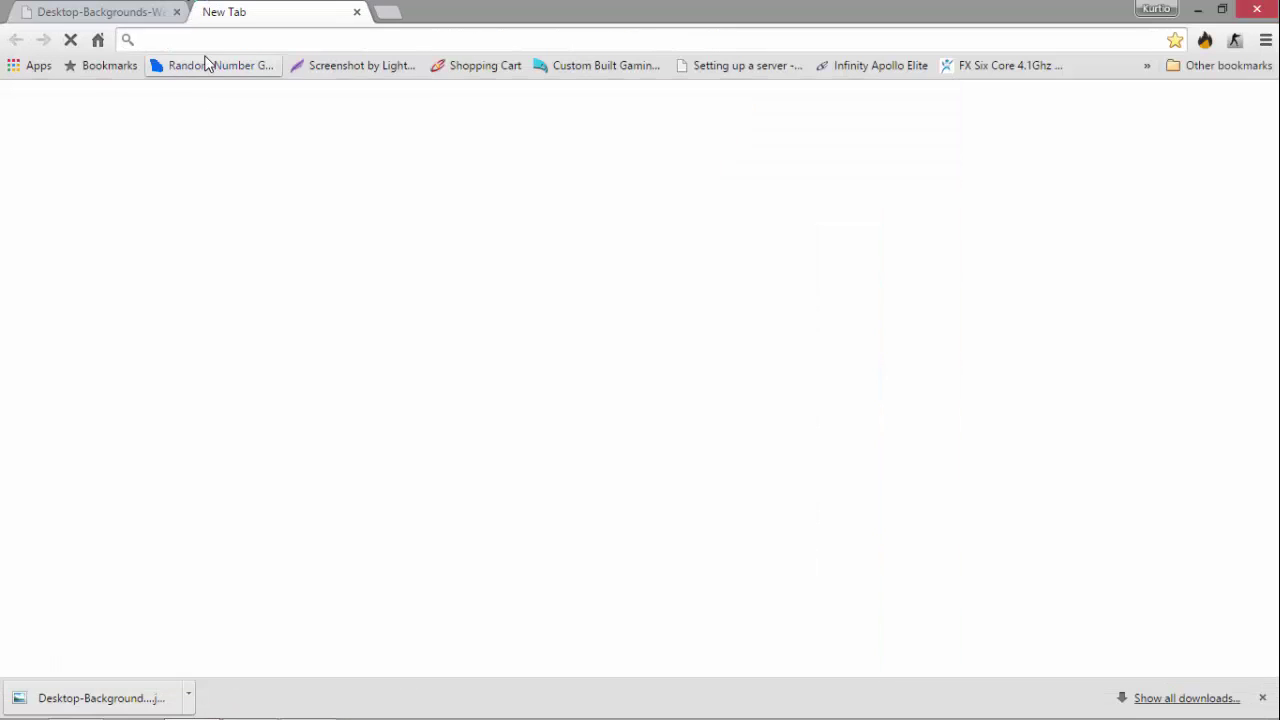
Search Google Images for "helicopter" in Chrome.
type("helicopter")
key("Return")
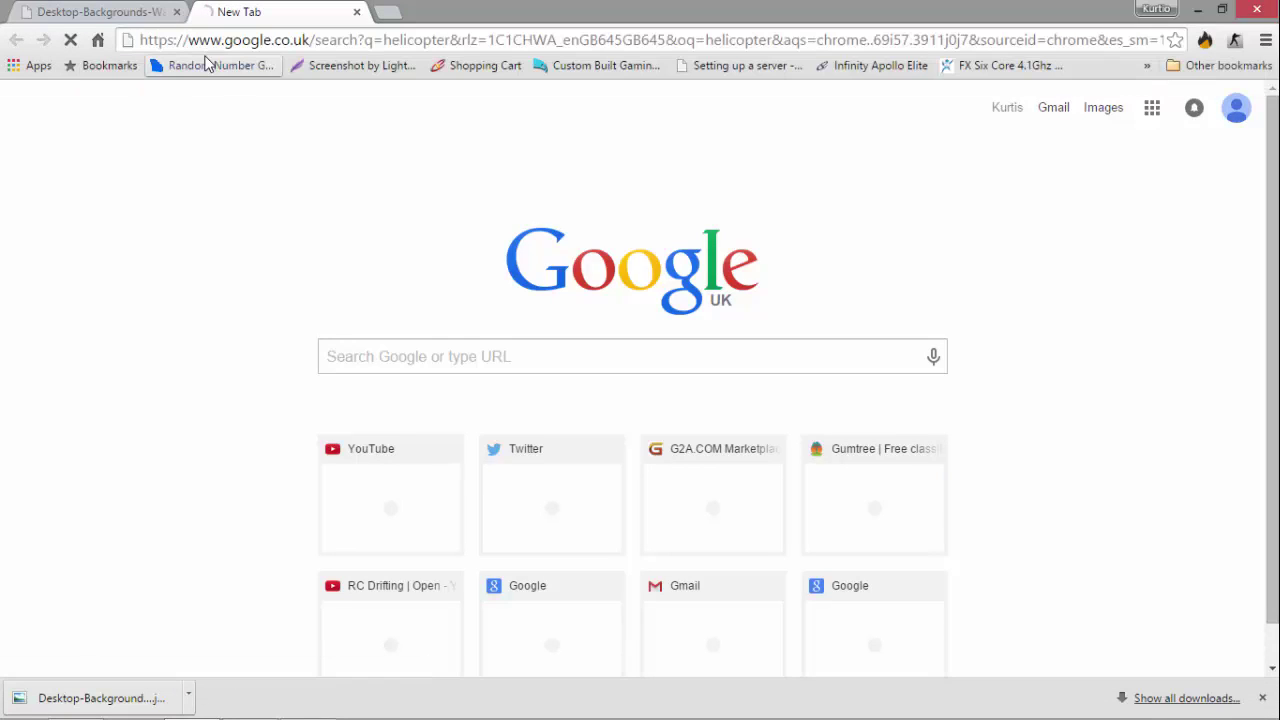
left_click(212, 163)
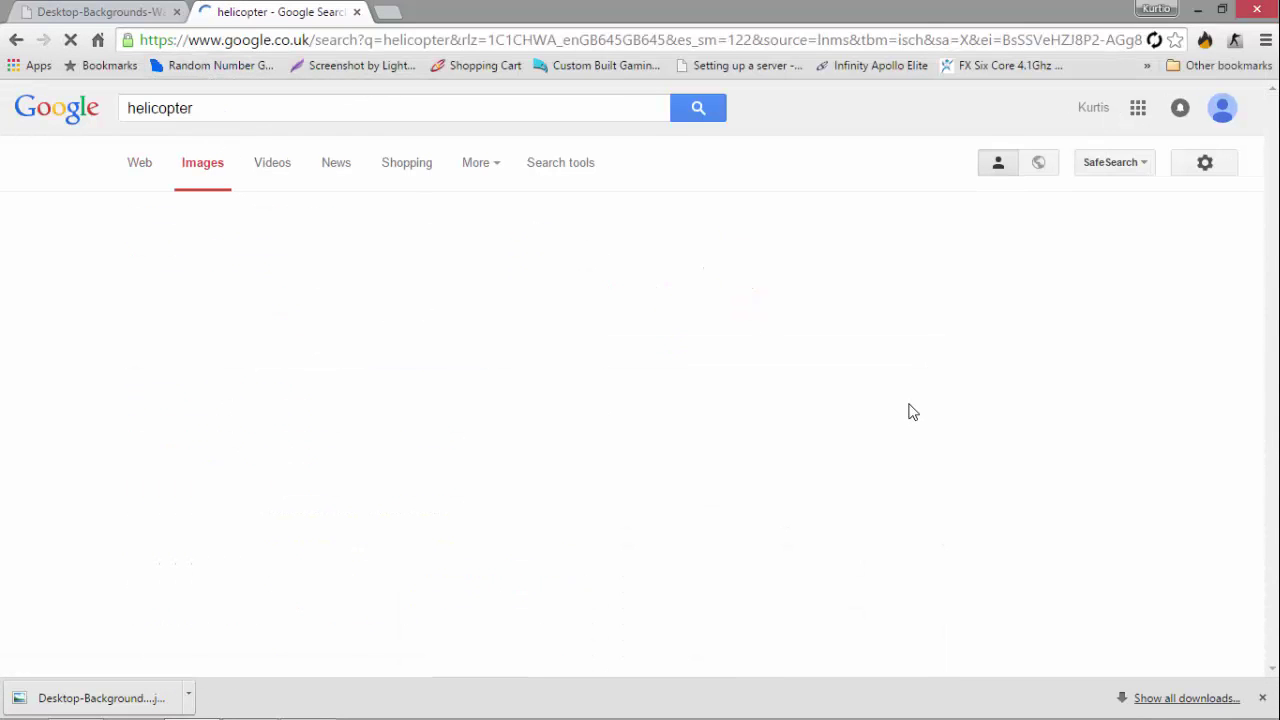
scroll(1005, 450, "down", 4)
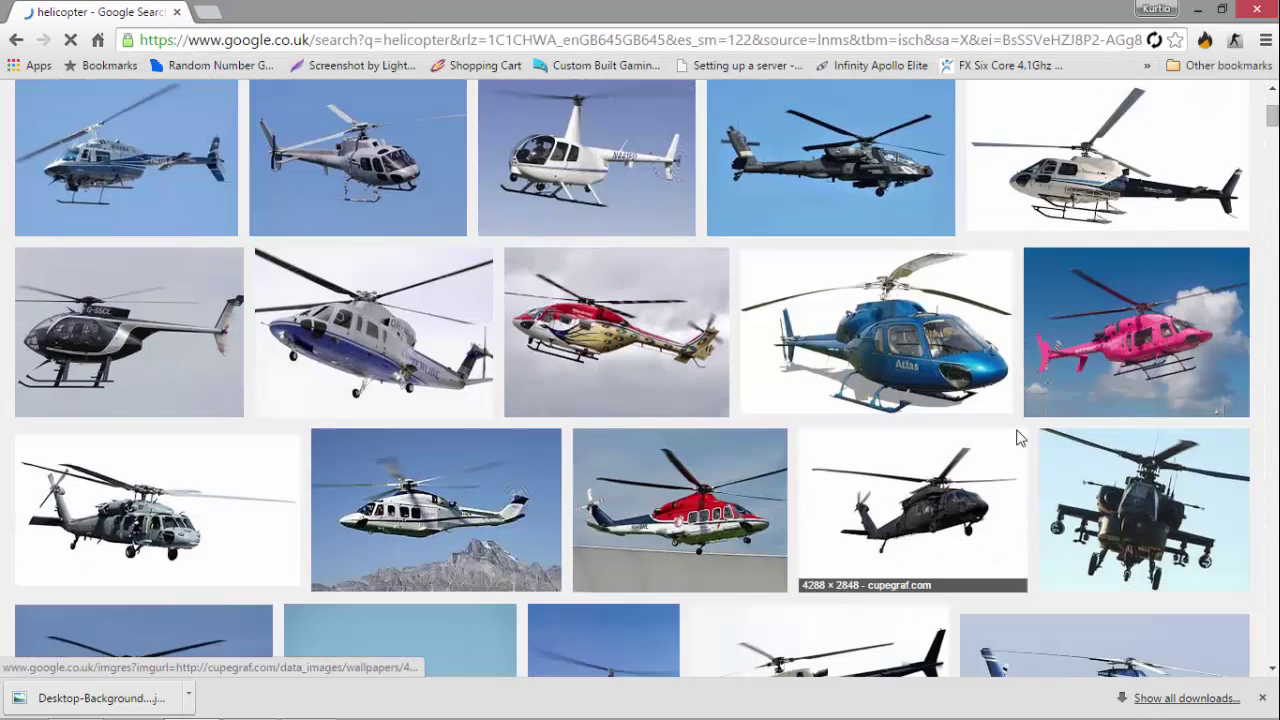
Open the full-size flysterling.co.uk picture of the grey helicopter and save it as heli in the banners folder.
left_click(903, 440)
left_click(214, 192)
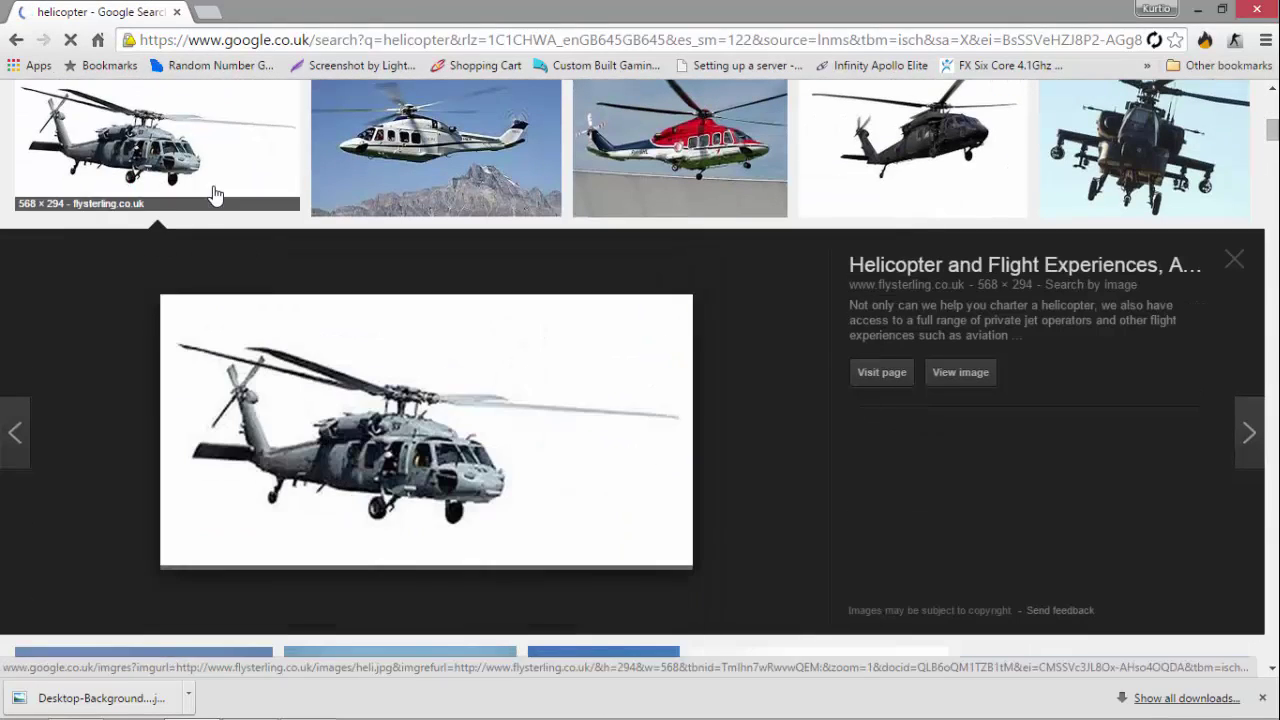
left_click(955, 378)
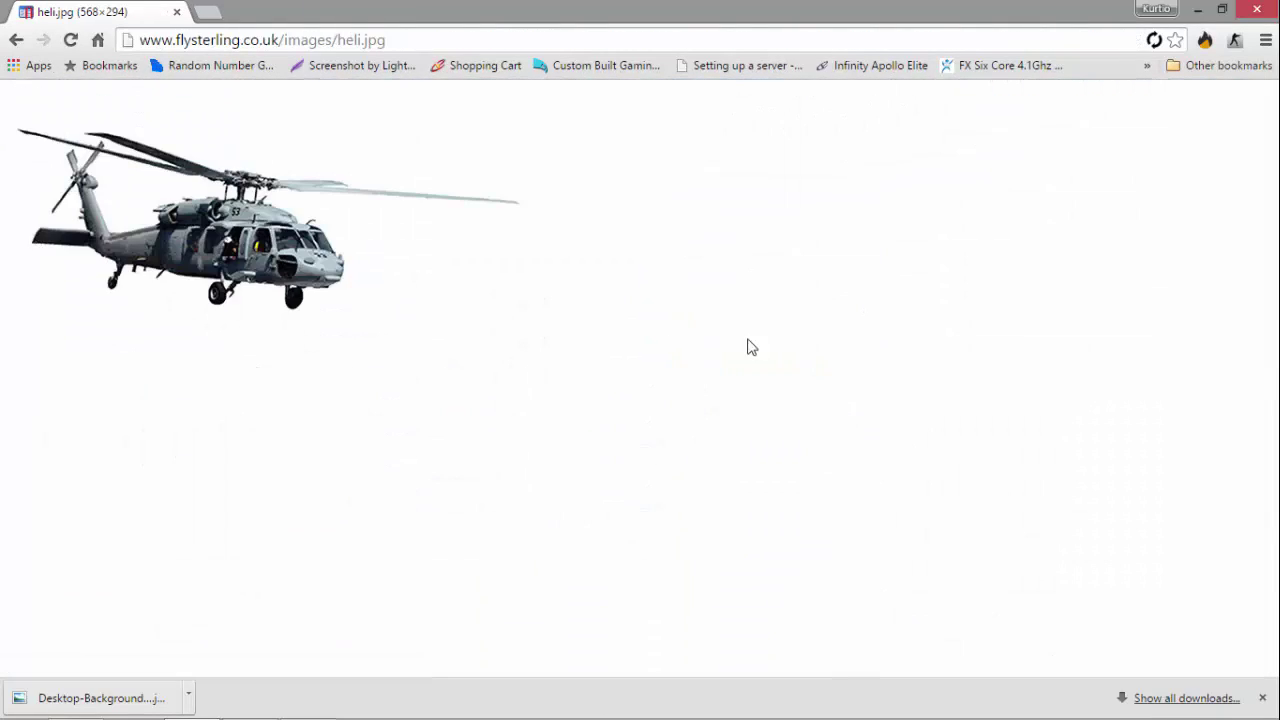
key("BackSpace")
left_click(960, 372)
right_click(321, 267)
left_click(356, 286)
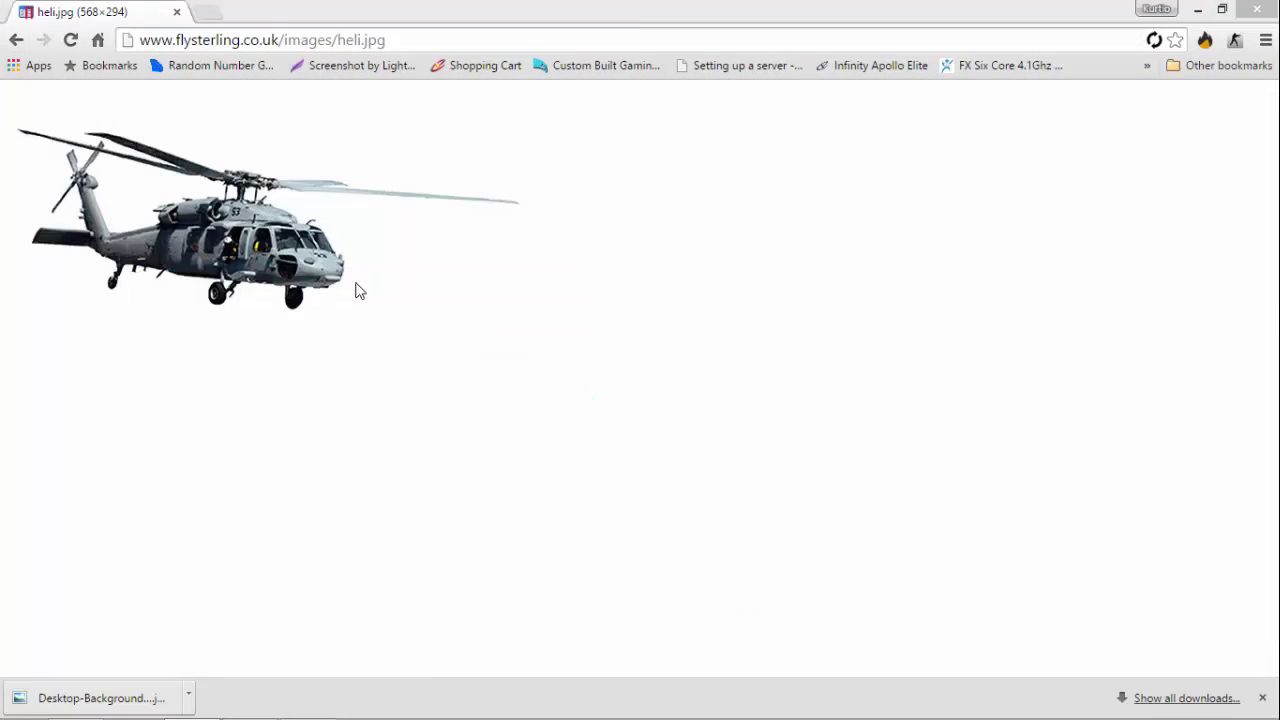
key("Return")
Switch back to Photoshop and place the heli image from the banners folder onto the banner.
left_click(250, 701)
left_click(14, 694)
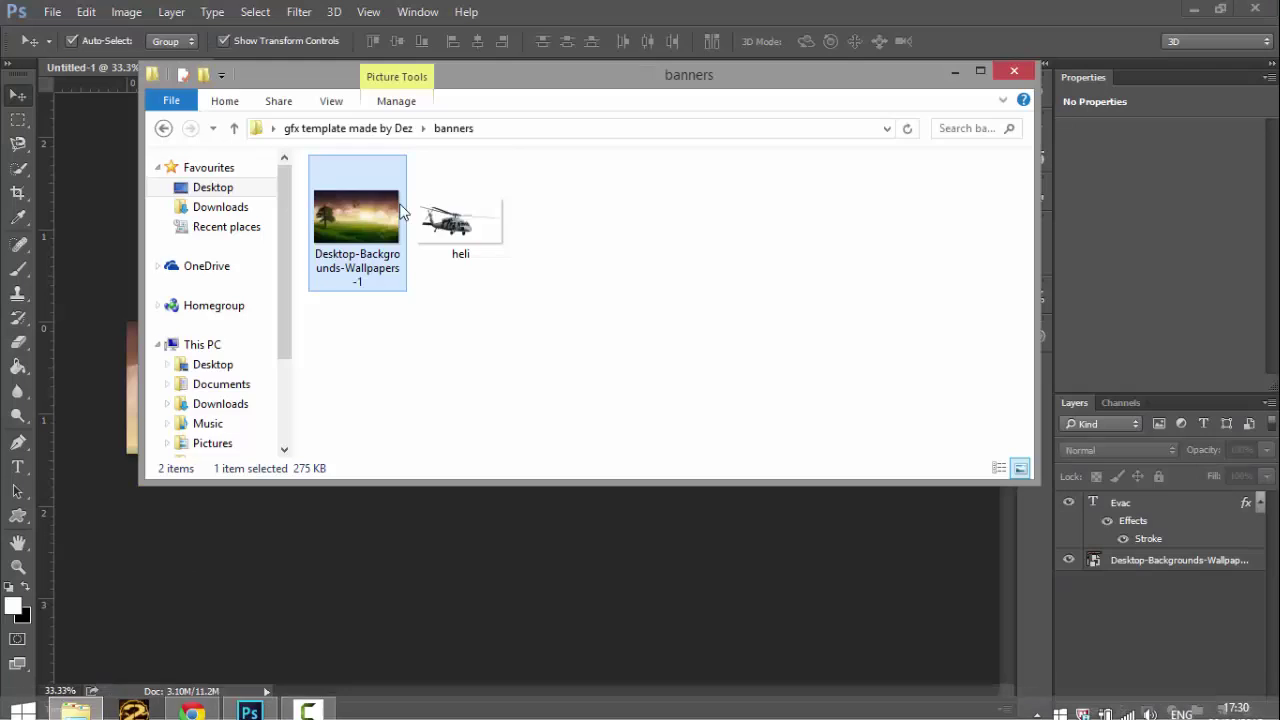
left_click_drag(449, 229, 350, 384)
key("Return")
Trace the helicopter's outline with the Magnetic Lasso and copy the selection to a new layer.
key("z")
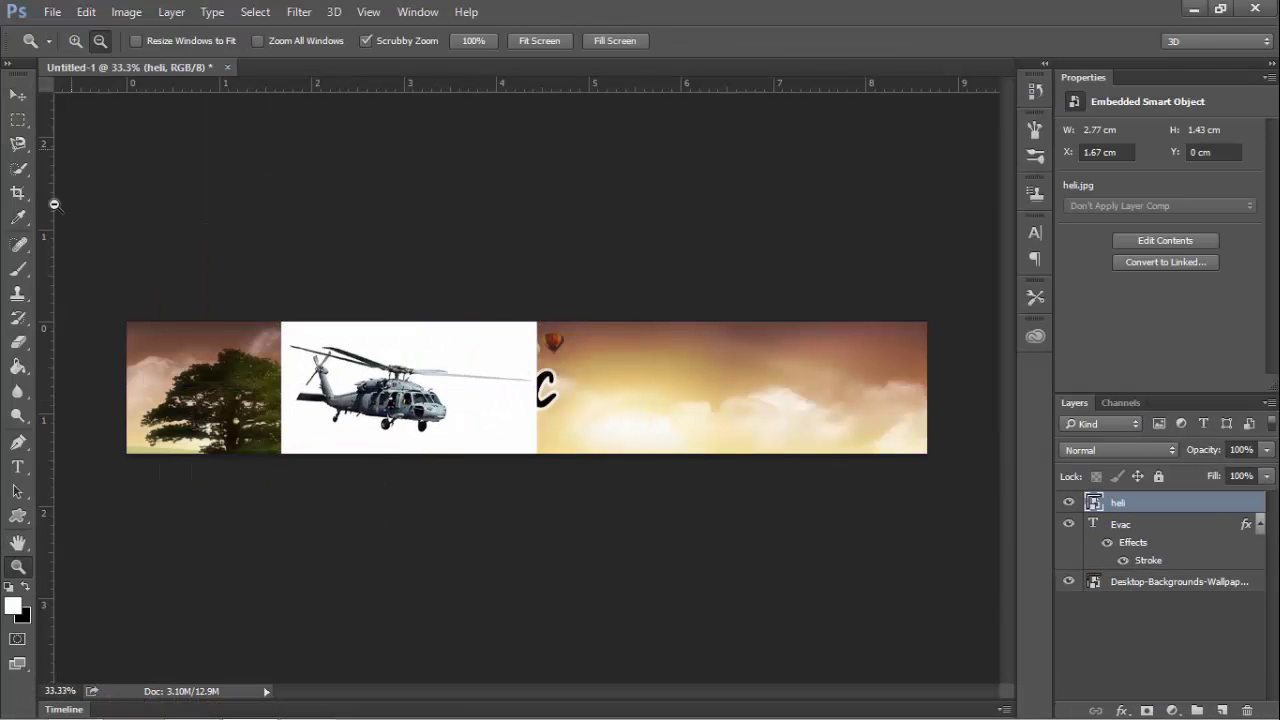
left_click(398, 400)
key("l")
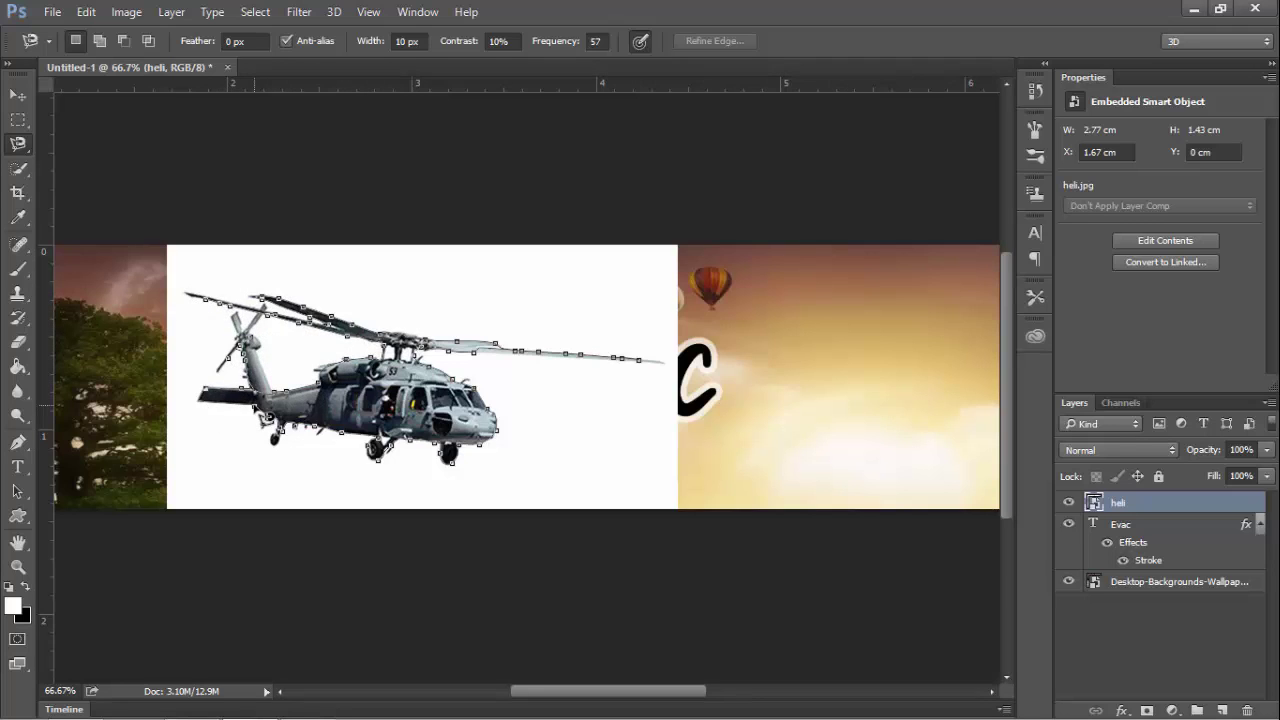
left_click(256, 408)
key("ctrl+j")
Move the helicopter cutout clear of its white source picture and delete the original heli layer.
left_click(18, 94)
key("ctrl+t")
left_click_drag(240, 387, 709, 371)
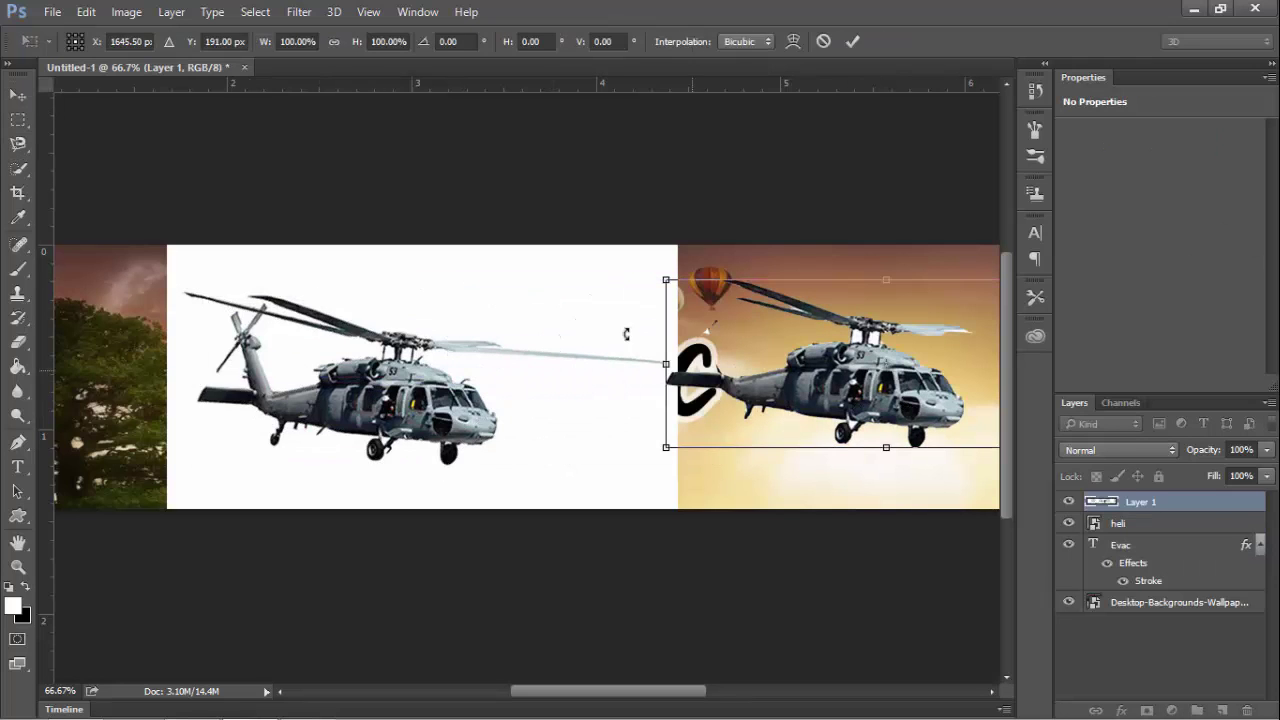
left_click(856, 43)
left_click(590, 286)
key("Delete")
Position the helicopter cutout between the tree and the Evac text, with its tail overlapping the treetop.
left_click_drag(840, 391, 281, 333)
left_click(18, 567)
left_click(104, 41)
left_click(424, 290)
left_click(424, 290)
left_click(18, 95)
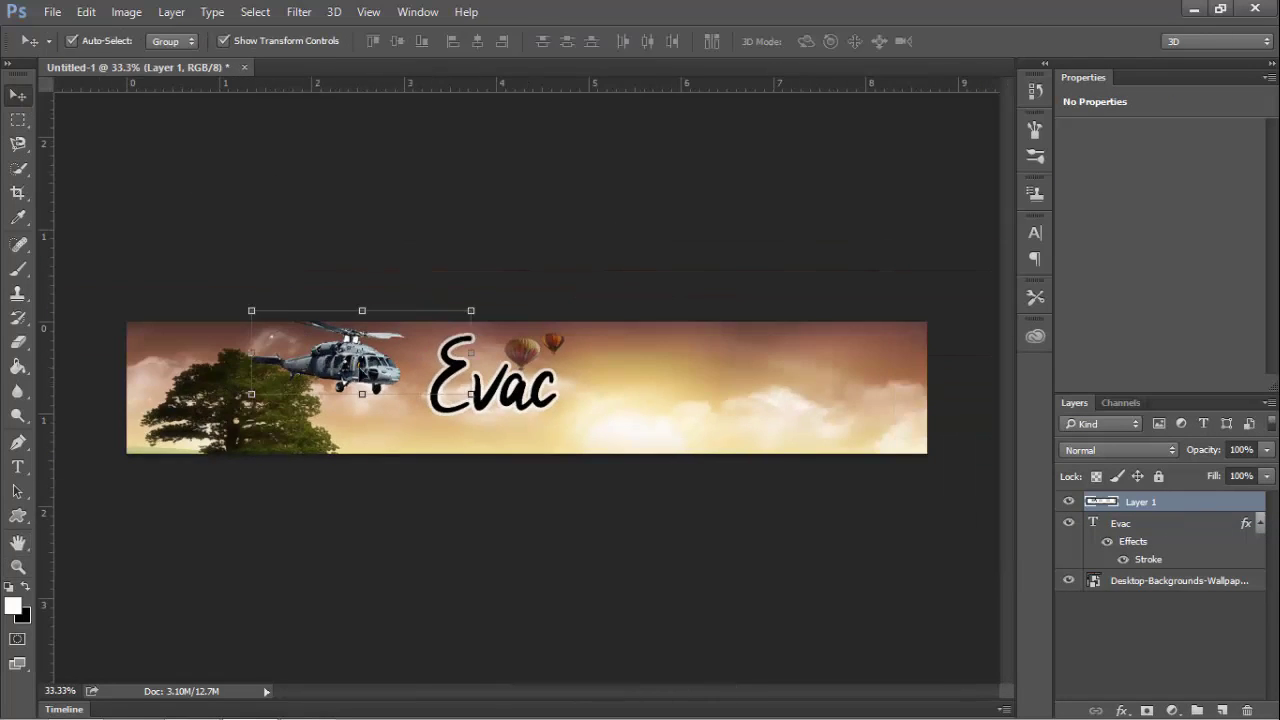
left_click_drag(354, 372, 353, 384)
Erase the helicopter's tail where it overlaps the tree, using a 29 px eraser brush.
key("z")
left_click(350, 370)
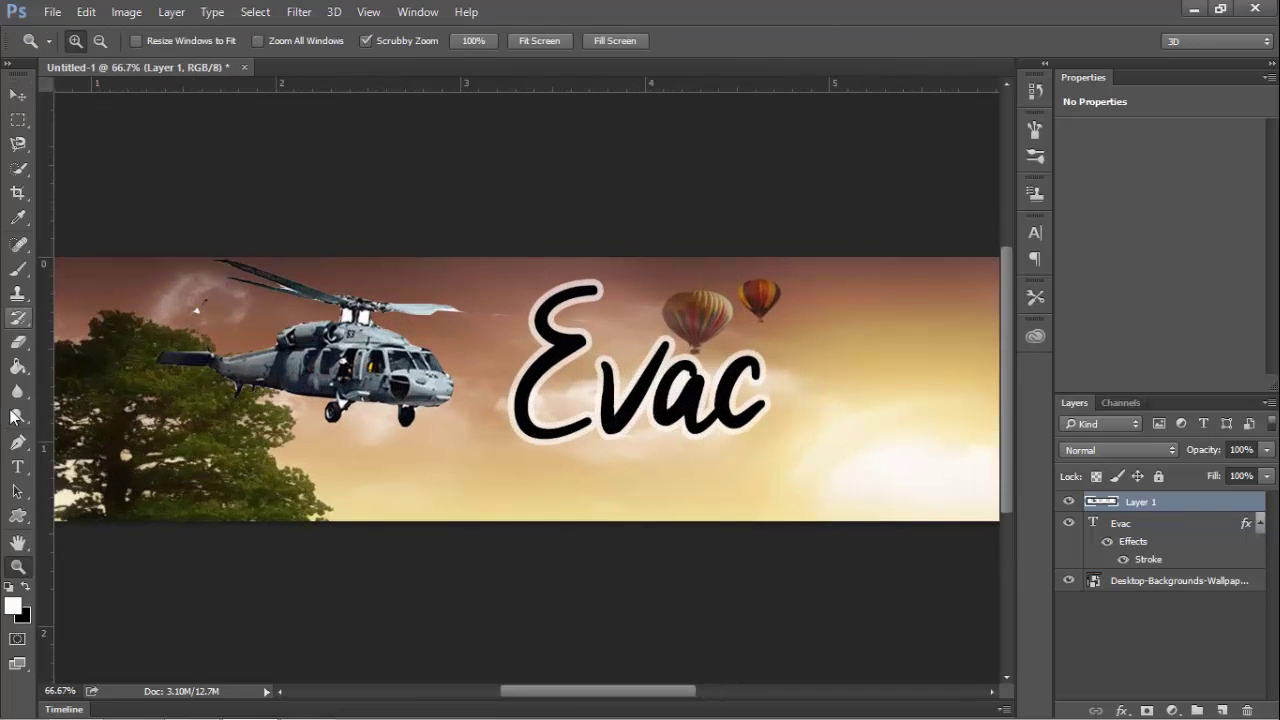
key("e")
left_click(98, 46)
left_click(115, 99)
left_click_drag(172, 347, 174, 378)
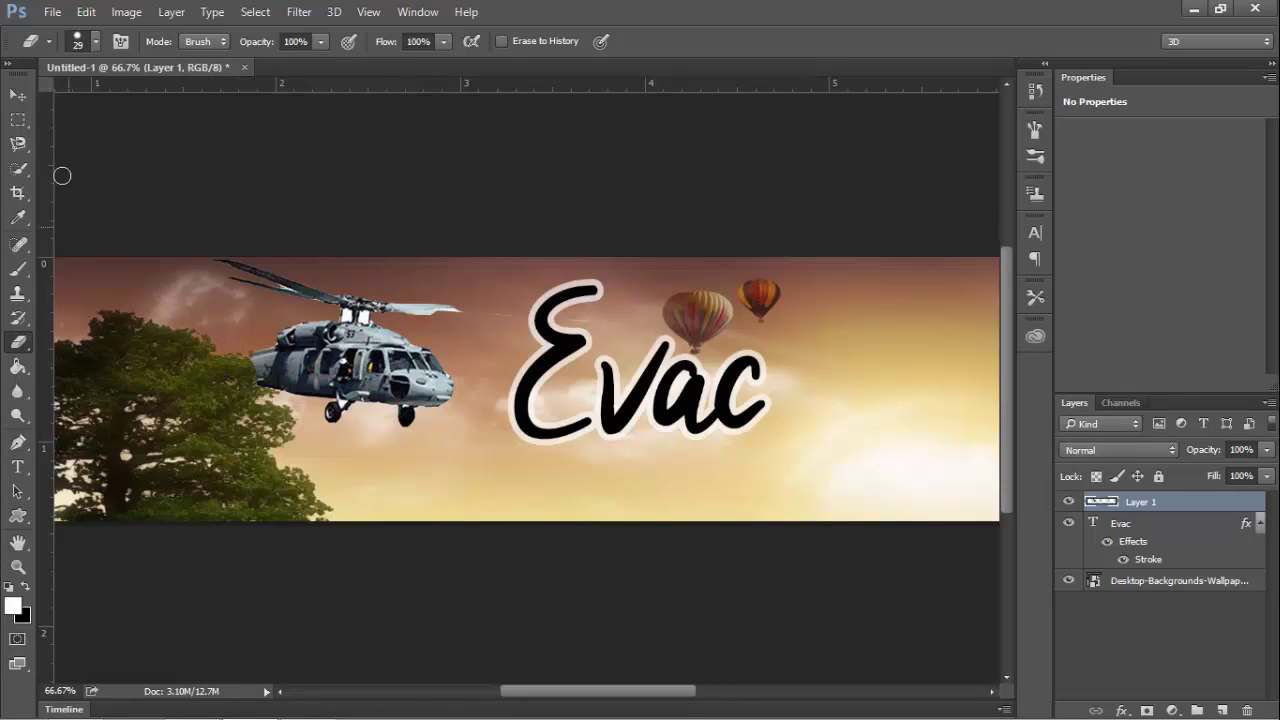
Lower the helicopter layer's opacity to 89% and its fill to 86%.
key("z")
left_click(403, 283, "alt")
key("v")
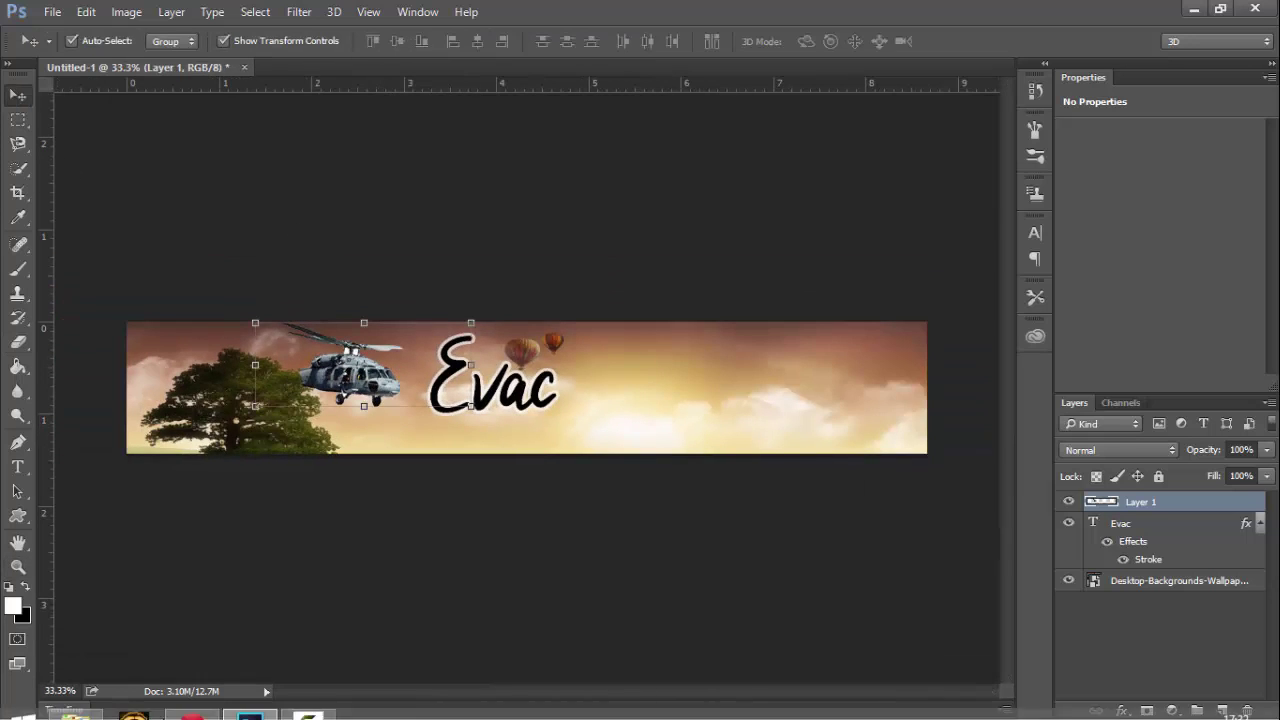
left_click_drag(1266, 449, 1258, 476)
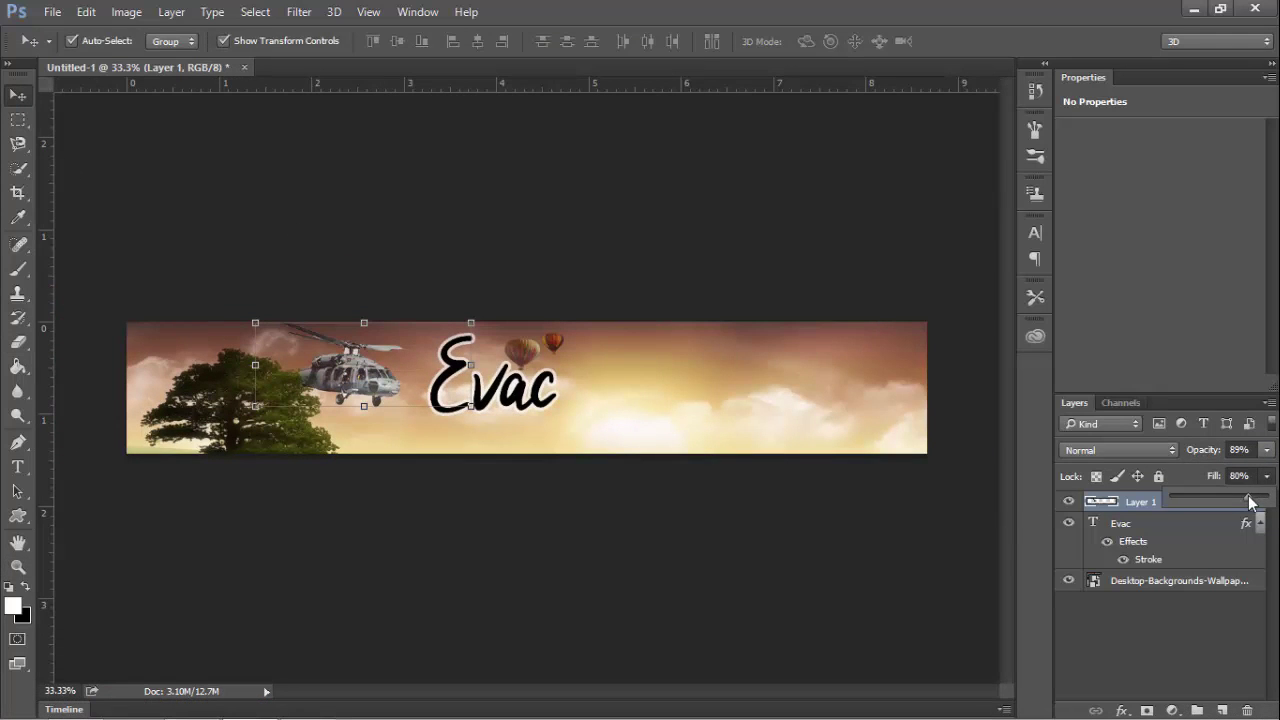
Try blending modes such as Linear Dodge (Add) on the helicopter layer and return it to Normal.
left_click(1162, 452)
left_click(1082, 174)
left_click(1110, 454)
left_click(1069, 362)
scroll(1069, 362, "up", 14)
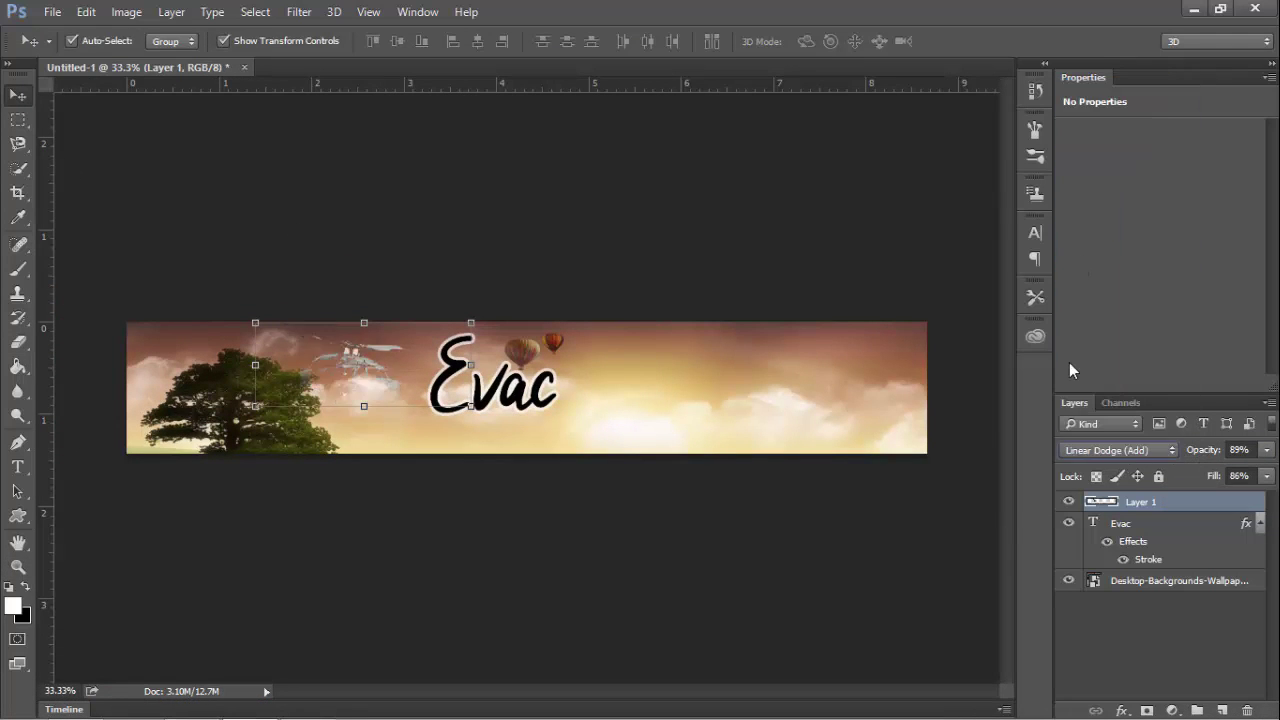
scroll(1069, 362, "up", 6)
scroll(1069, 362, "down", 2)
scroll(1069, 362, "up", 2)
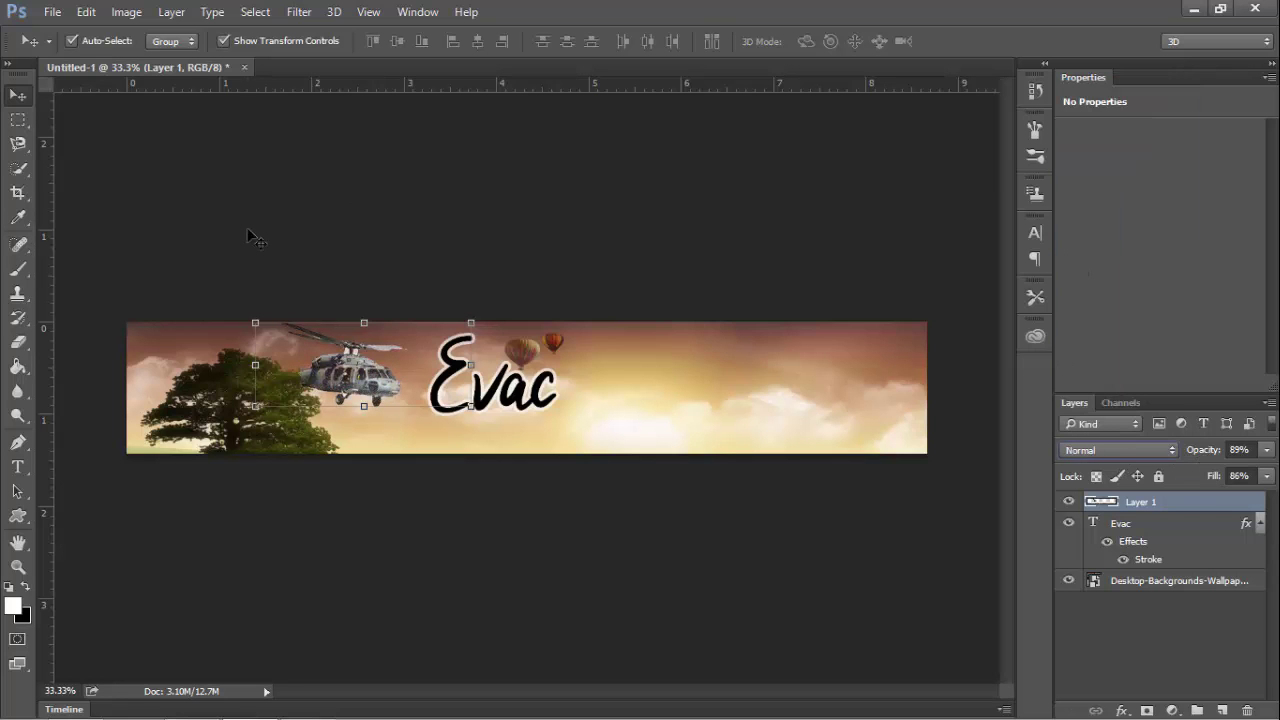
Switch to Chrome and search Google Images for "particles".
key("alt+Tab")
key("alt+Left")
type("p")
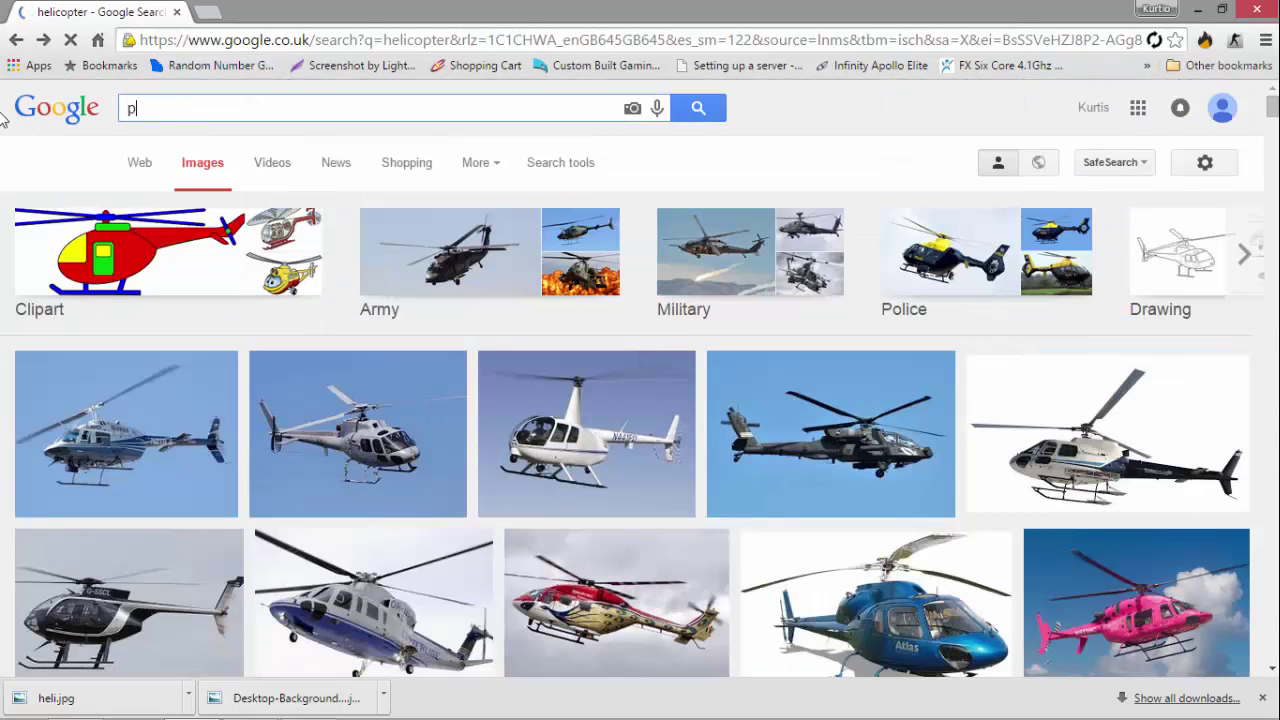
type("articles")
key("Return")
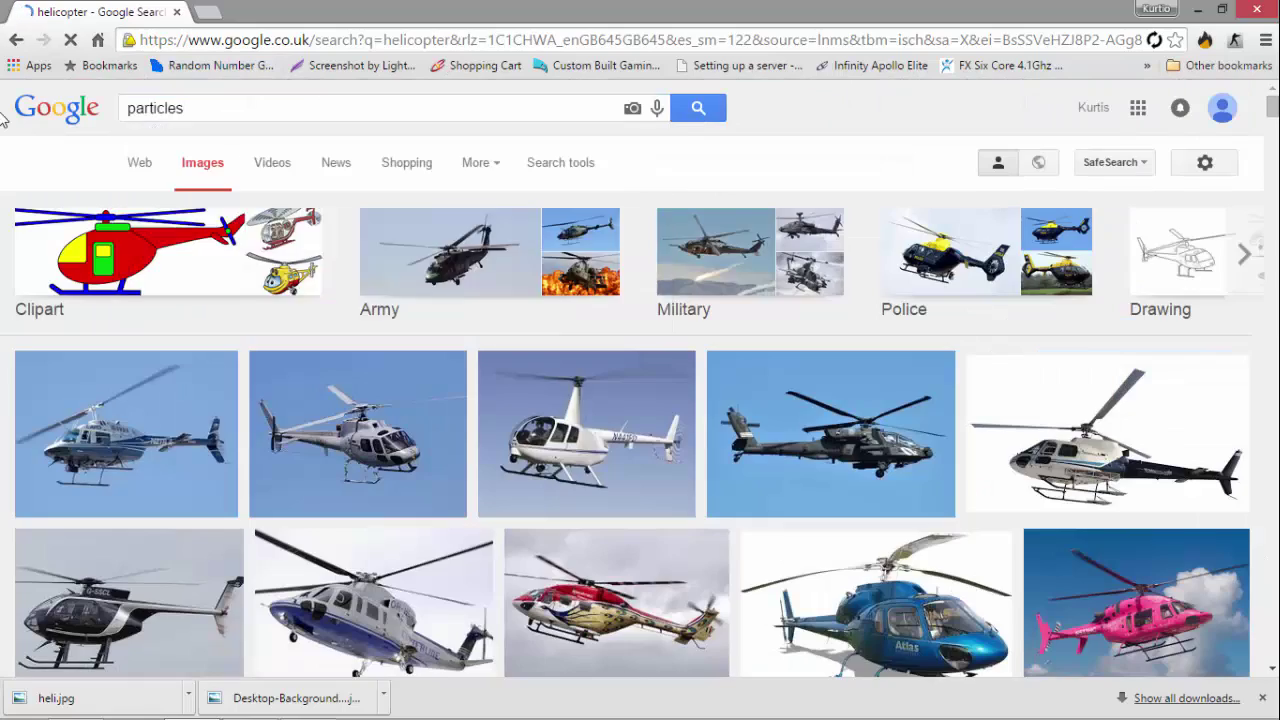
Find the white ImageJ picture with black speckles and save it as images.png in the banners folder.
scroll(523, 286, "down", 8)
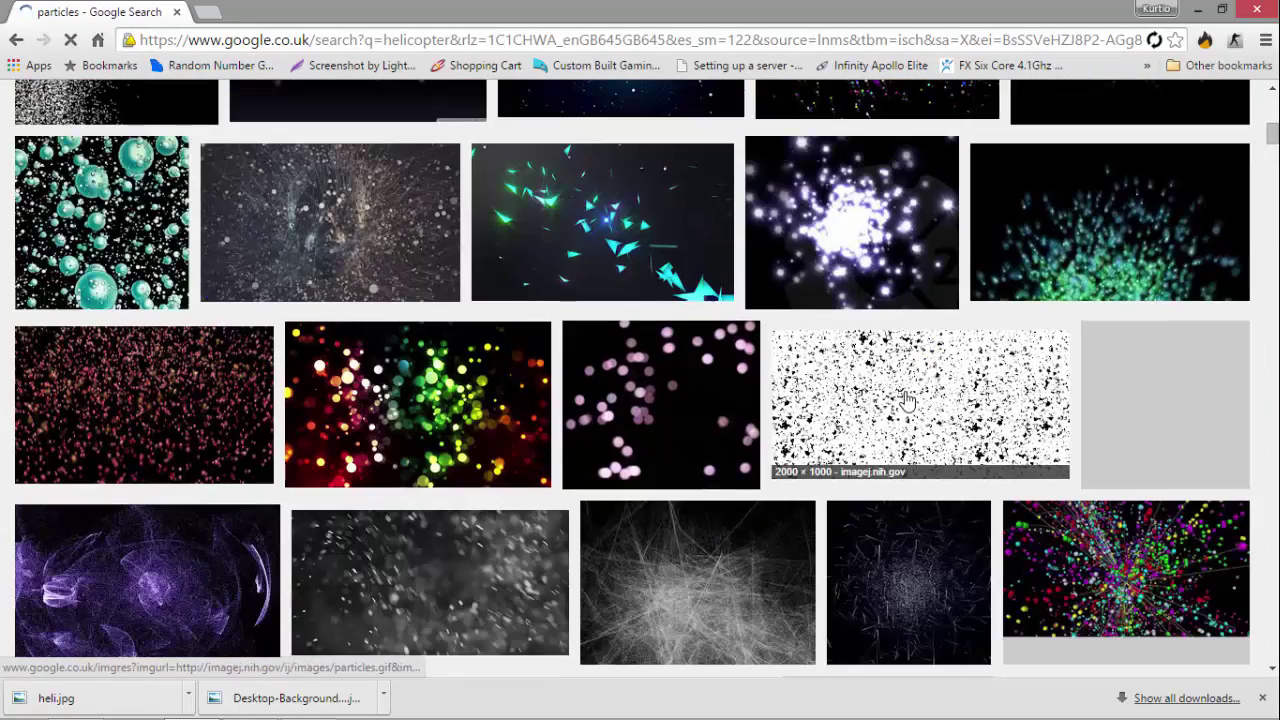
left_click(905, 400)
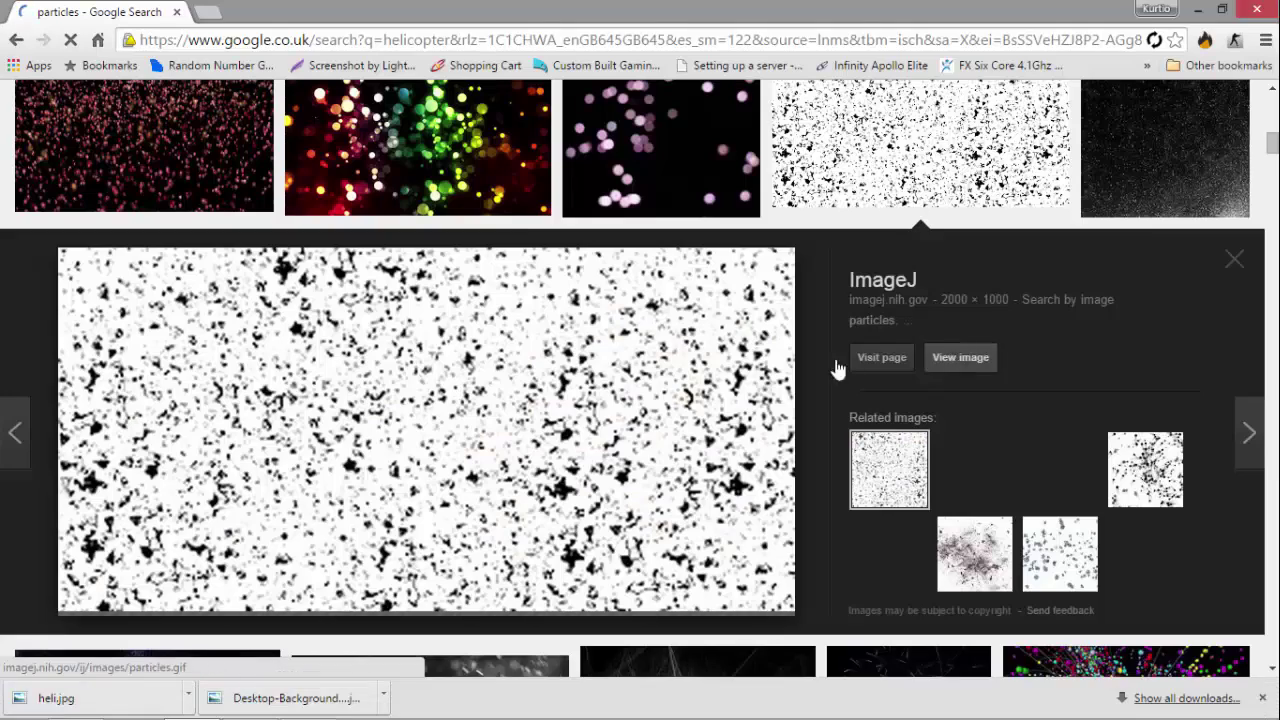
right_click(620, 389)
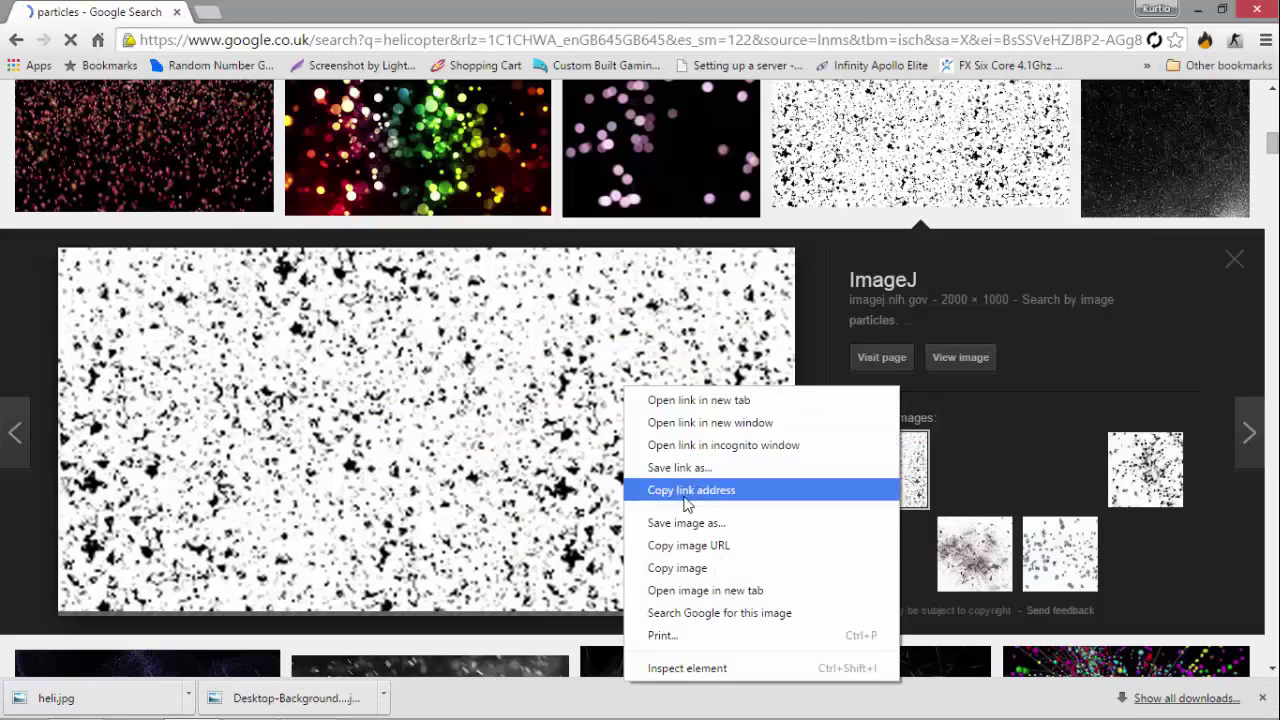
left_click(650, 523)
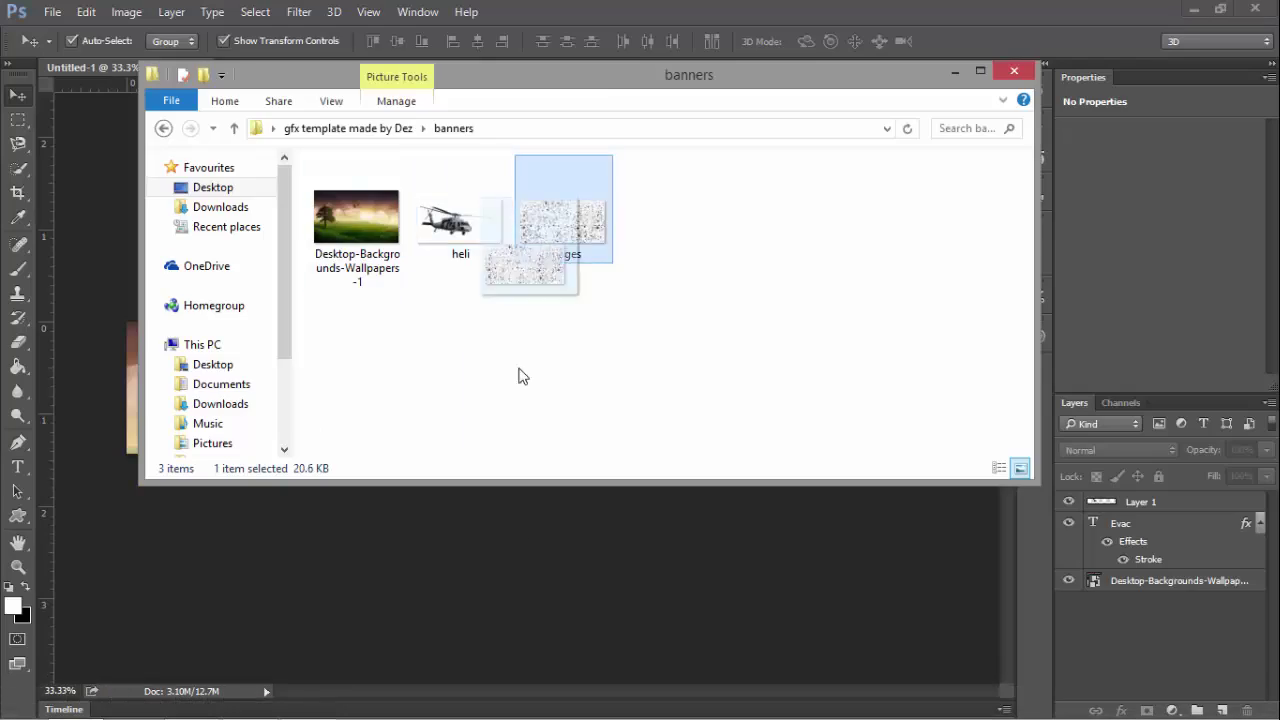
Place the speckled images file into the Photoshop banner, stretched to about 90% wide by 64% high so it covers the whole canvas.
left_click_drag(520, 374, 209, 424)
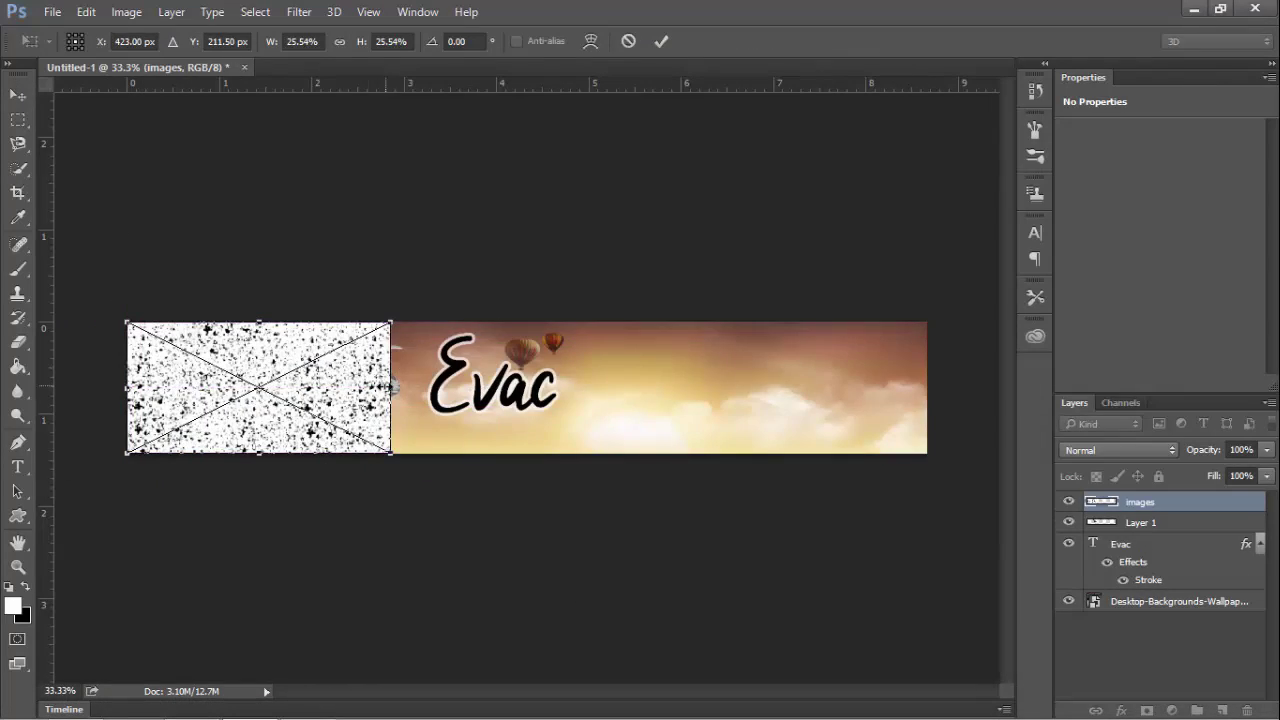
left_click_drag(391, 388, 1055, 90)
left_click_drag(591, 321, 591, 126)
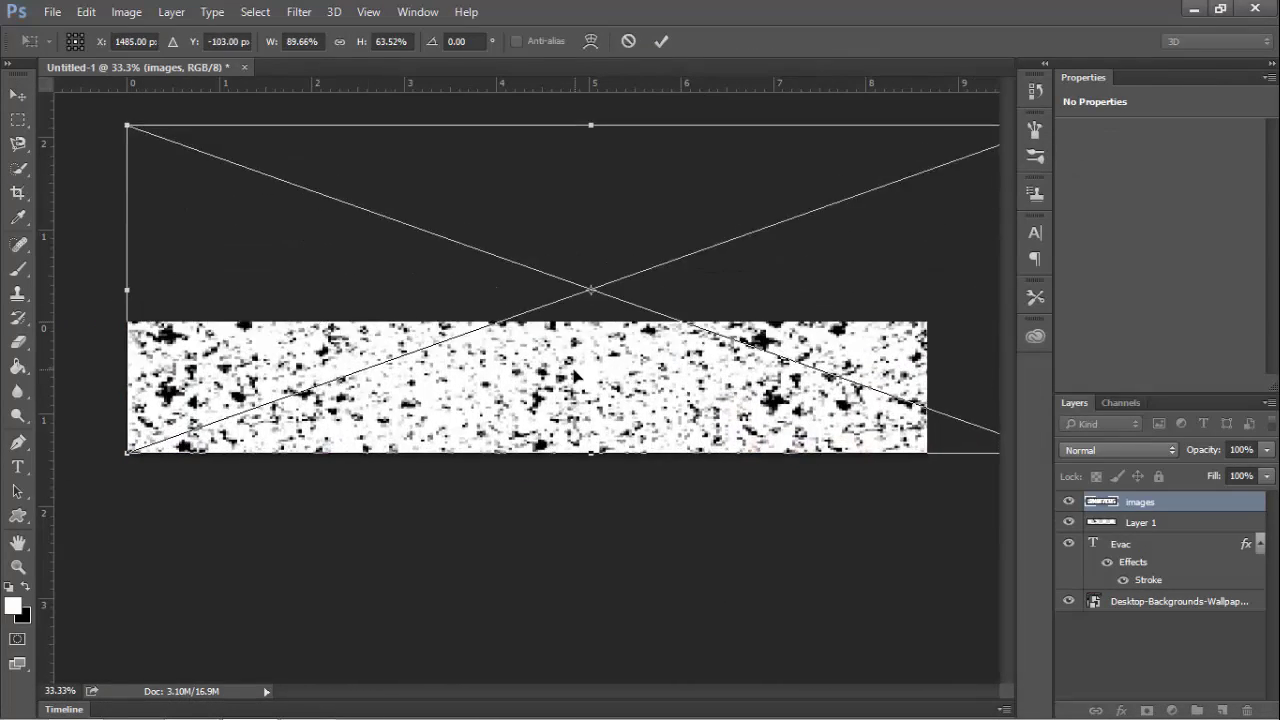
left_click_drag(580, 200, 546, 248)
left_click(661, 42)
Blend the particle layer with Overlay and reduce its opacity to 46%.
left_click(1118, 450)
left_click(1089, 251)
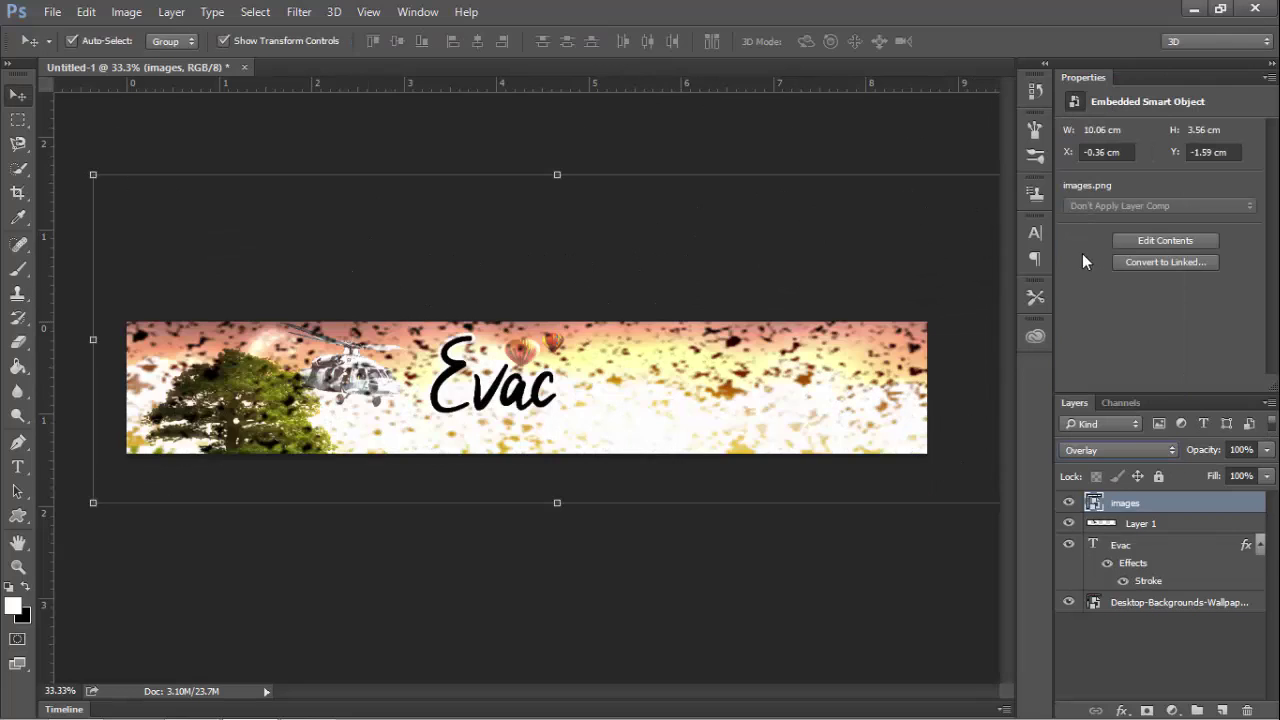
mouse_move(1228, 475)
left_mouse_down()
mouse_move(1197, 464)
mouse_move(1215, 470)
left_mouse_up()
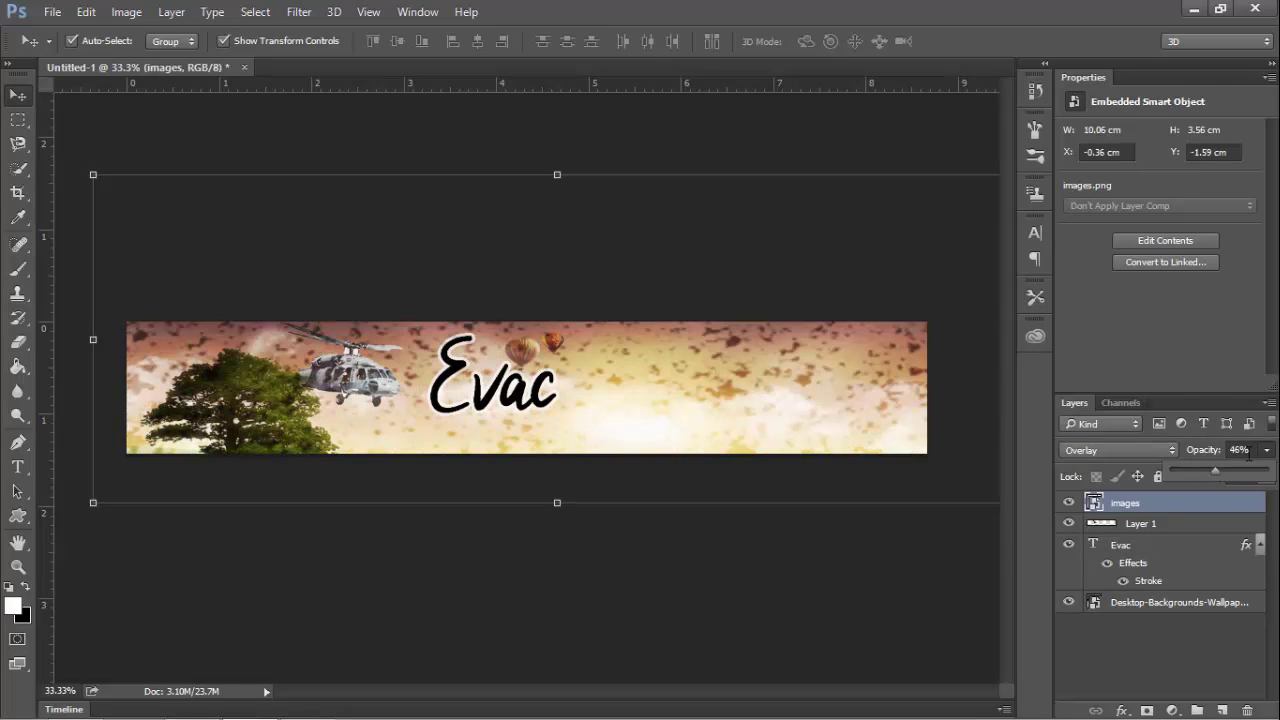
left_click(821, 203)
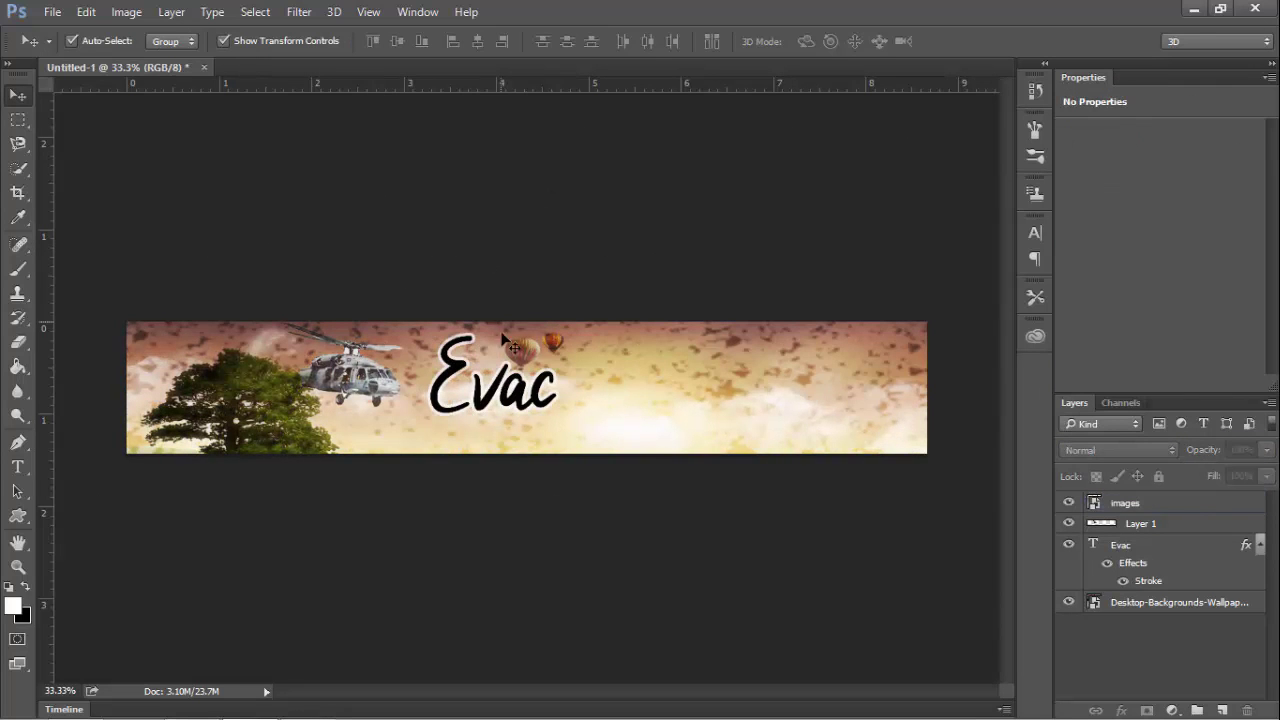
Try to remove the hot-air balloons by erasing them from the rasterized wallpaper layer and filling the gap with white.
left_click(18, 342)
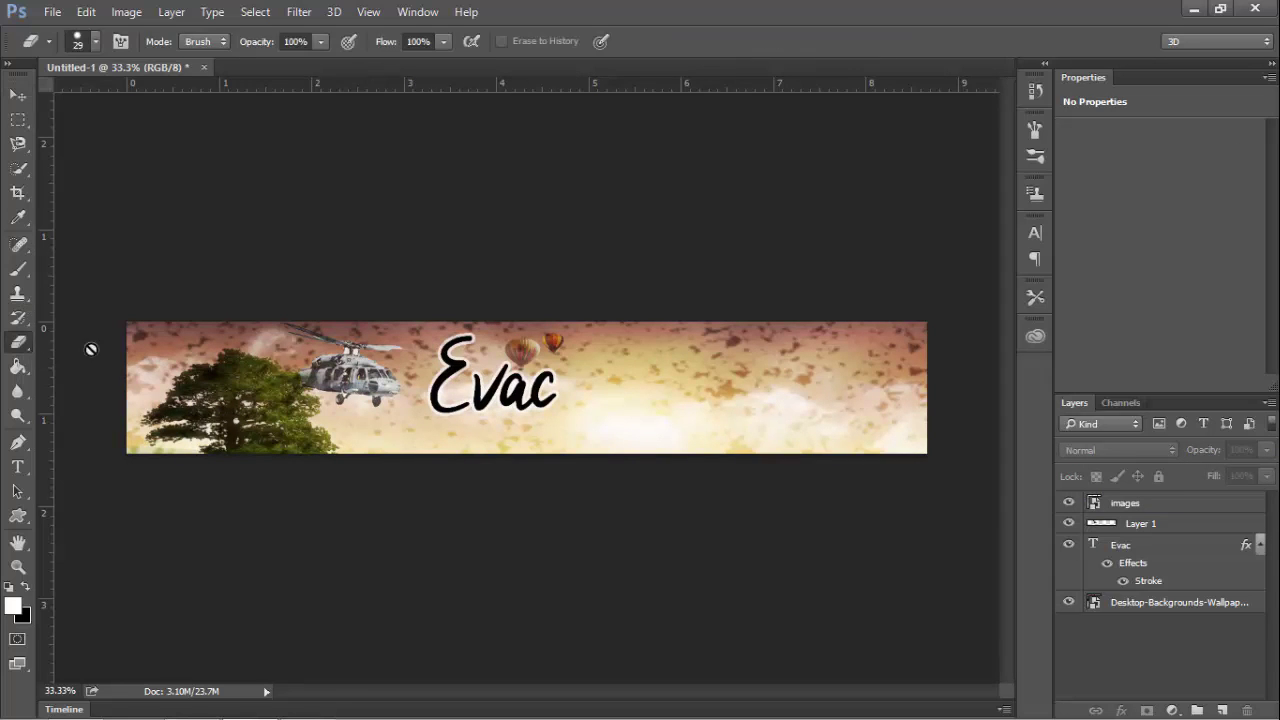
left_click(1138, 596)
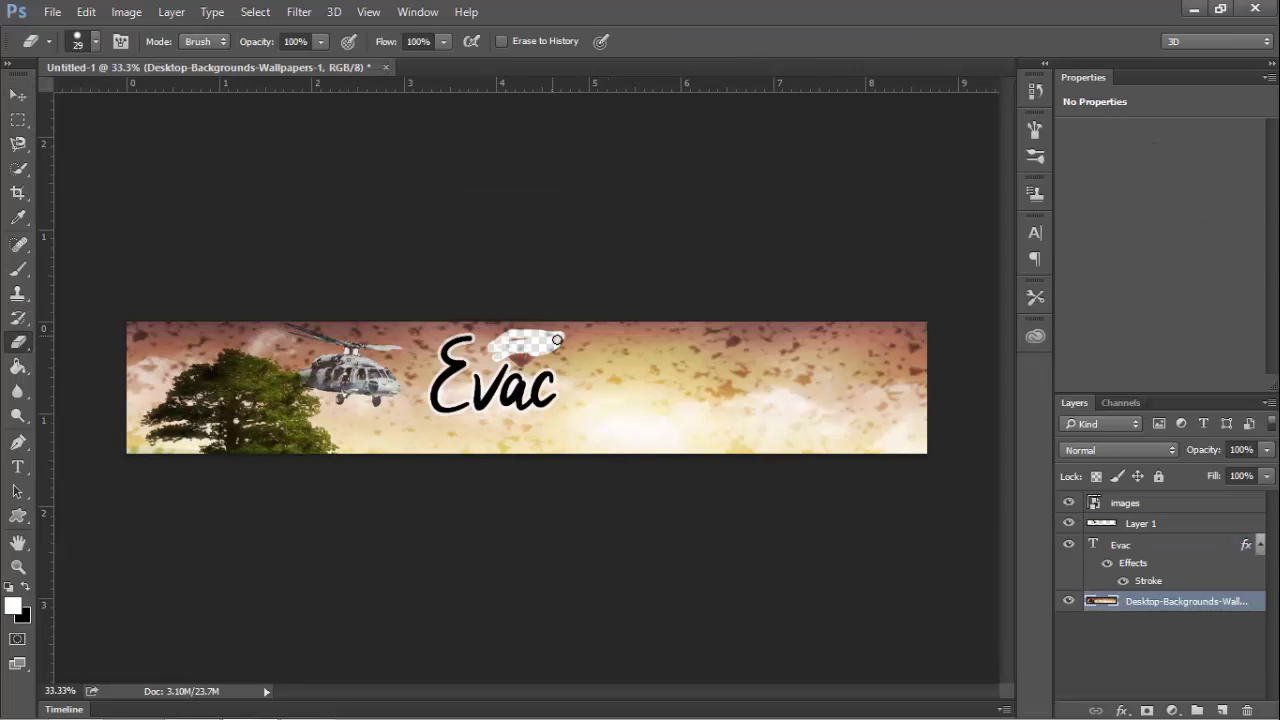
left_click(18, 367)
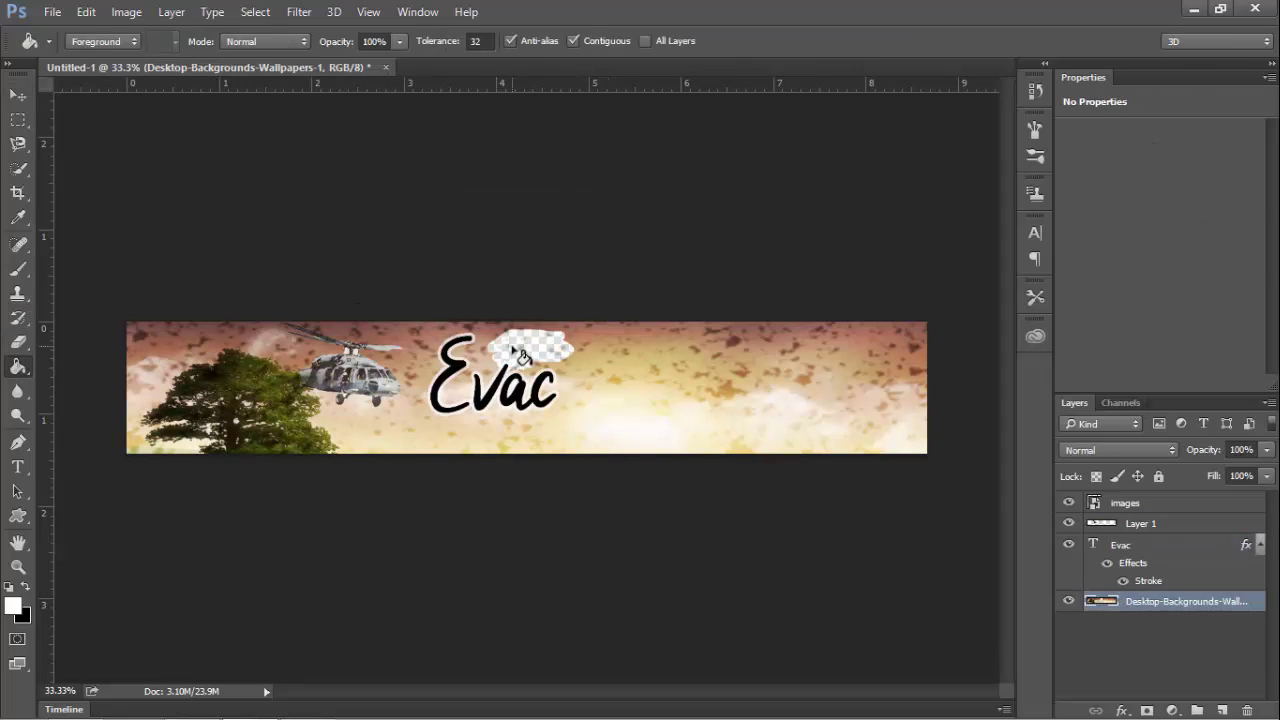
left_click(18, 368)
Try filling the balloon gap with a beige sampled from the banner, and undo the balloon removal.
left_click(22, 270)
left_click(19, 245)
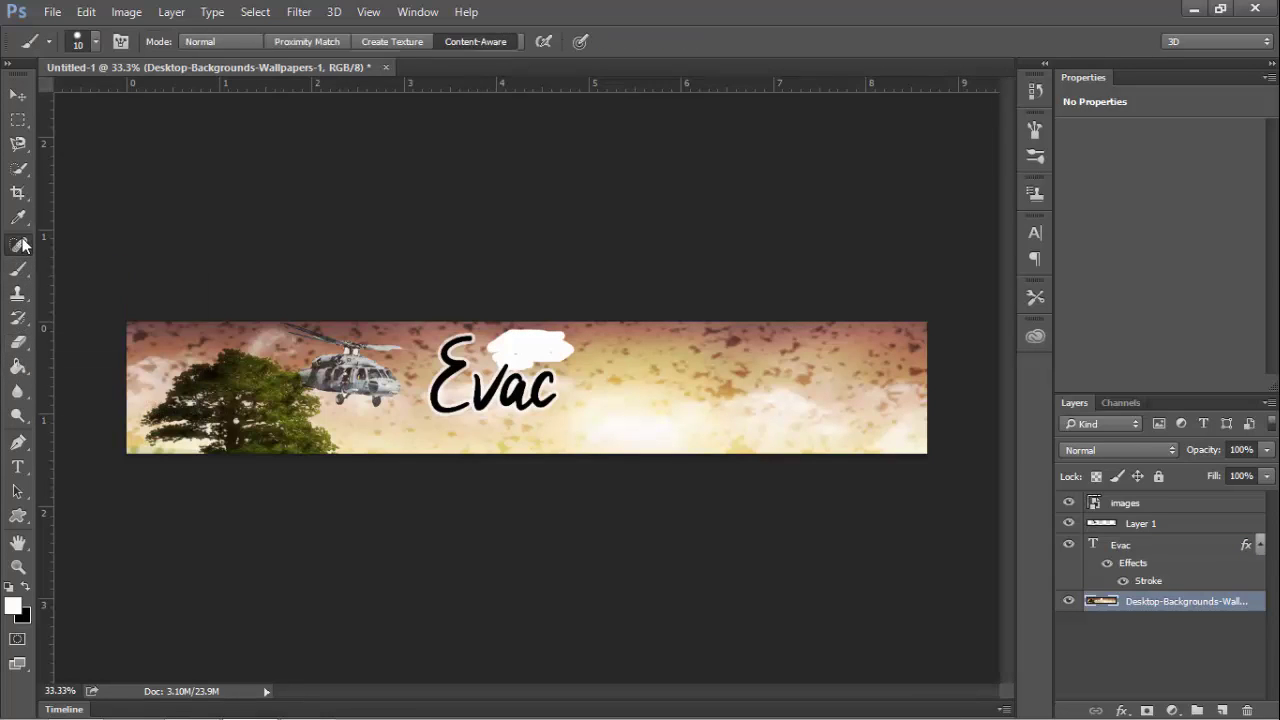
left_click(18, 218)
left_click(18, 367)
left_click(522, 351)
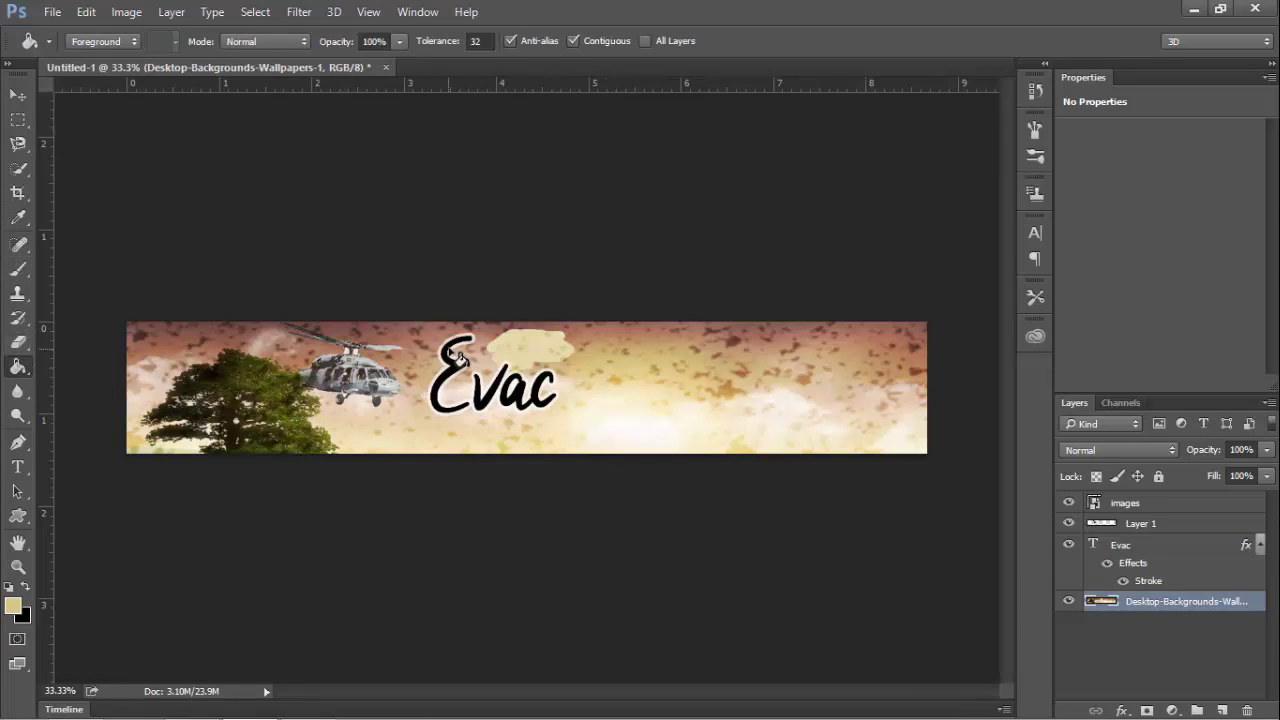
left_click(18, 95)
left_click(333, 117)
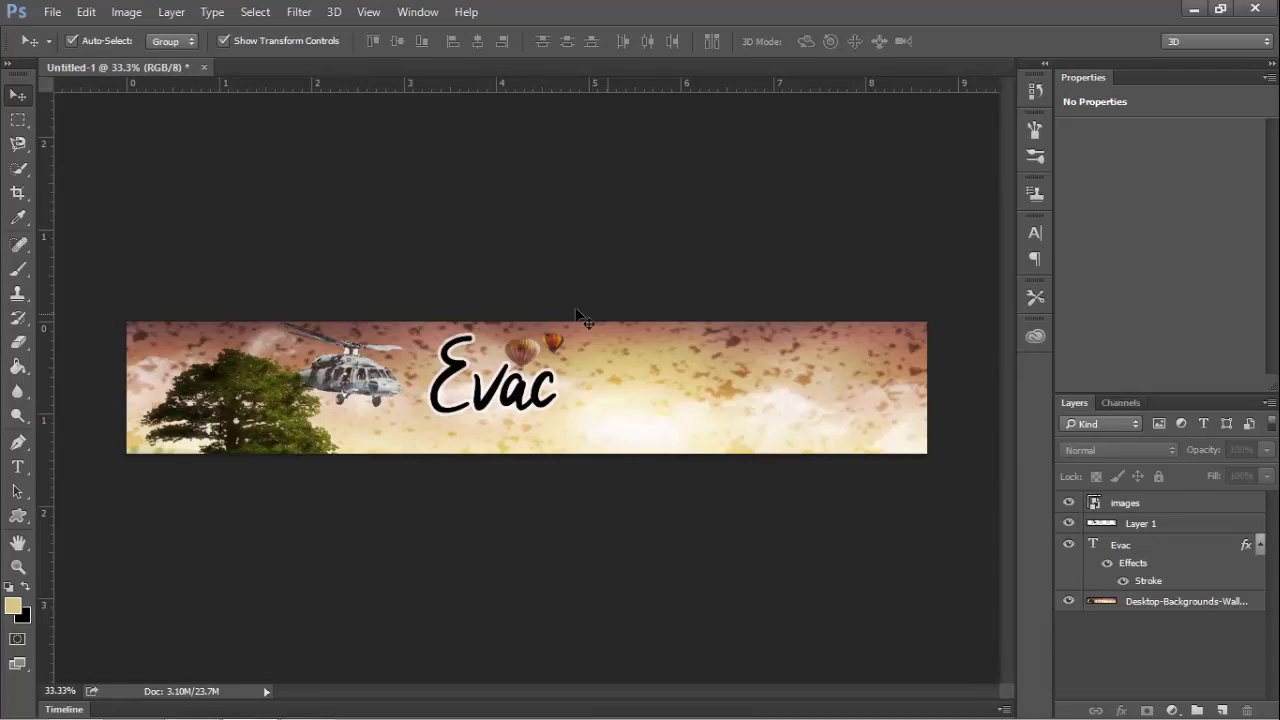
Shift the particle overlay slightly across the banner and deselect it.
left_click_drag(493, 397, 513, 384)
left_click(501, 544)
left_click_drag(604, 406, 618, 416)
left_click(490, 530)
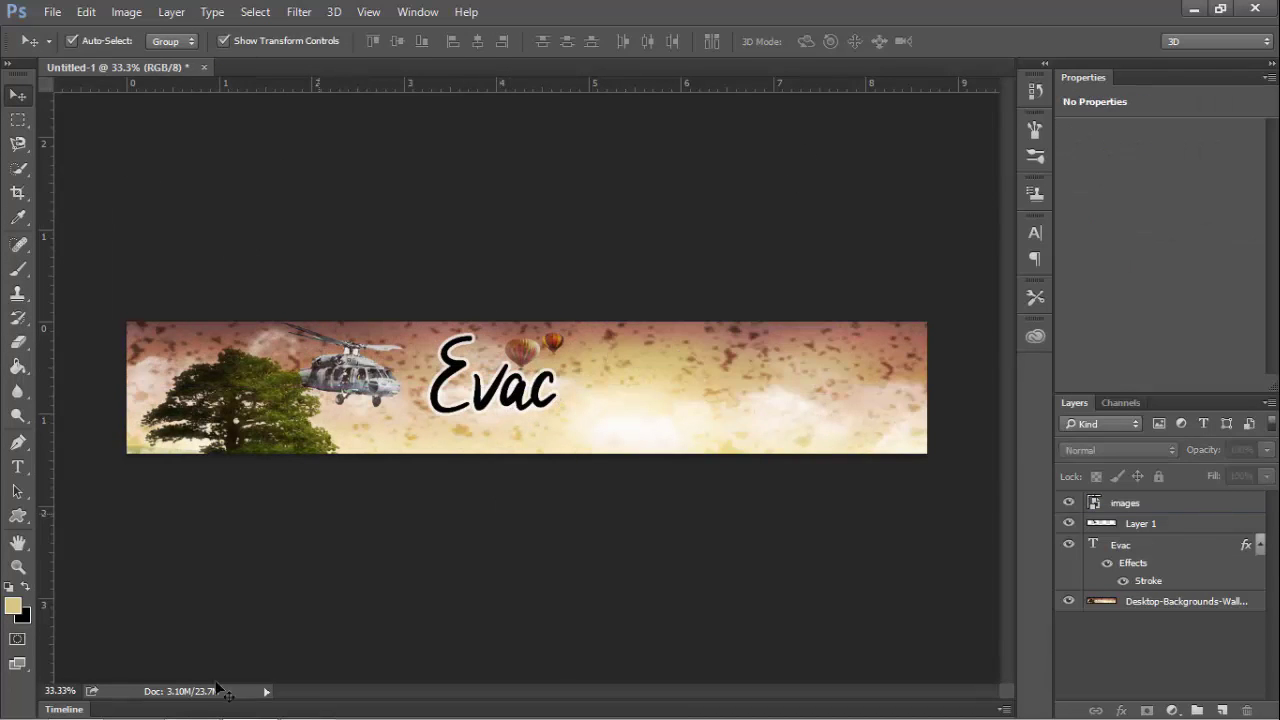
Return to the Google Images page in Chrome and search for "nuke".
left_click(191, 704)
left_click(16, 40)
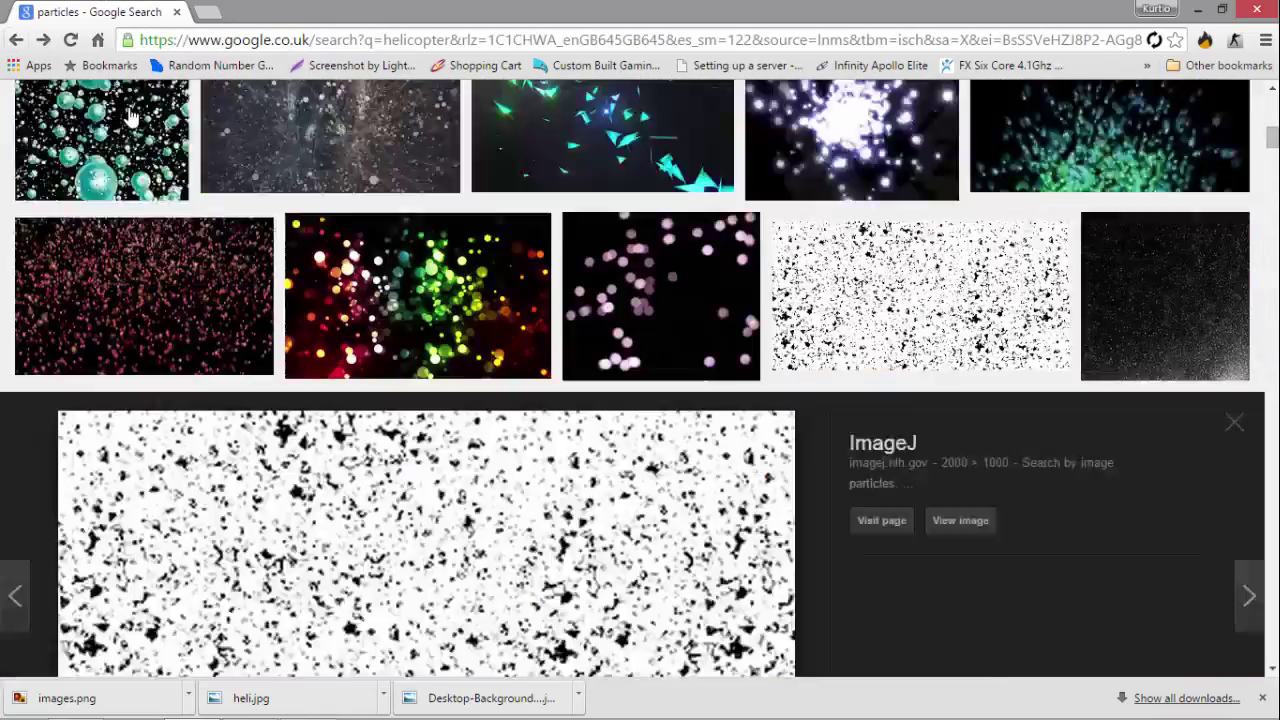
scroll(337, 114, "up", 10)
left_click_drag(164, 108, 237, 114)
left_click(230, 112)
double_click(230, 112)
type("nuke")
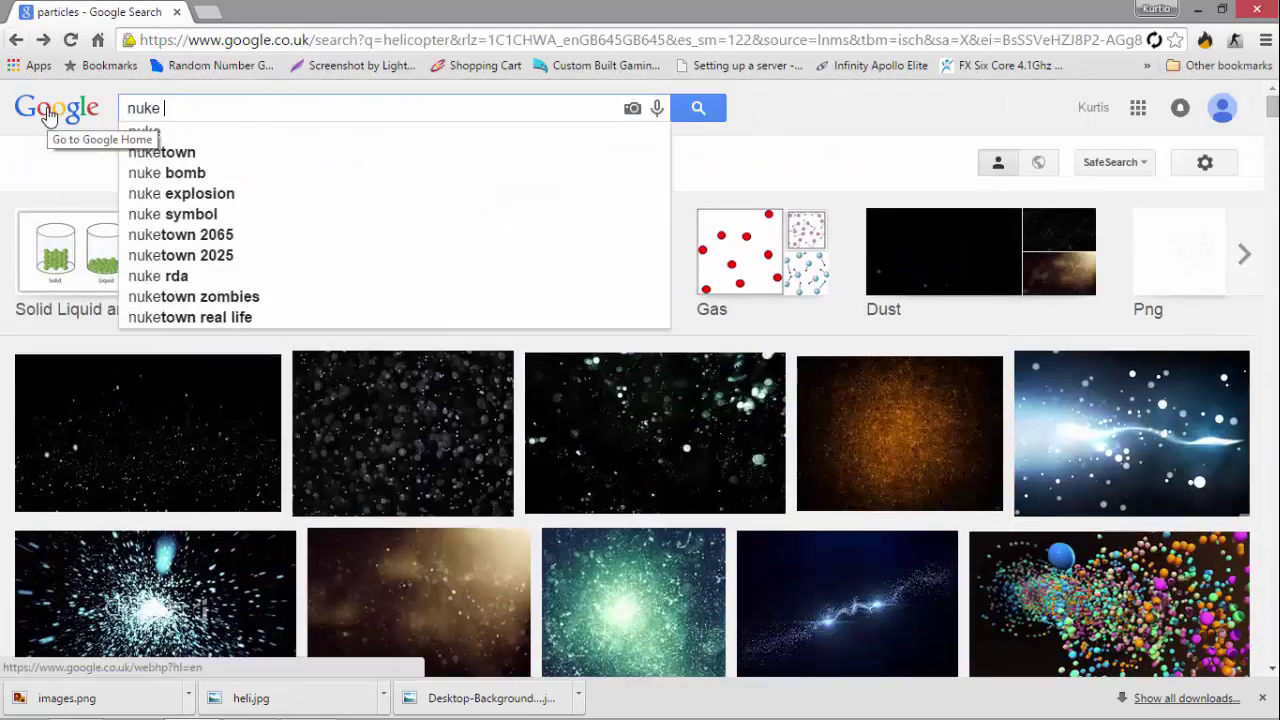
key("Return")
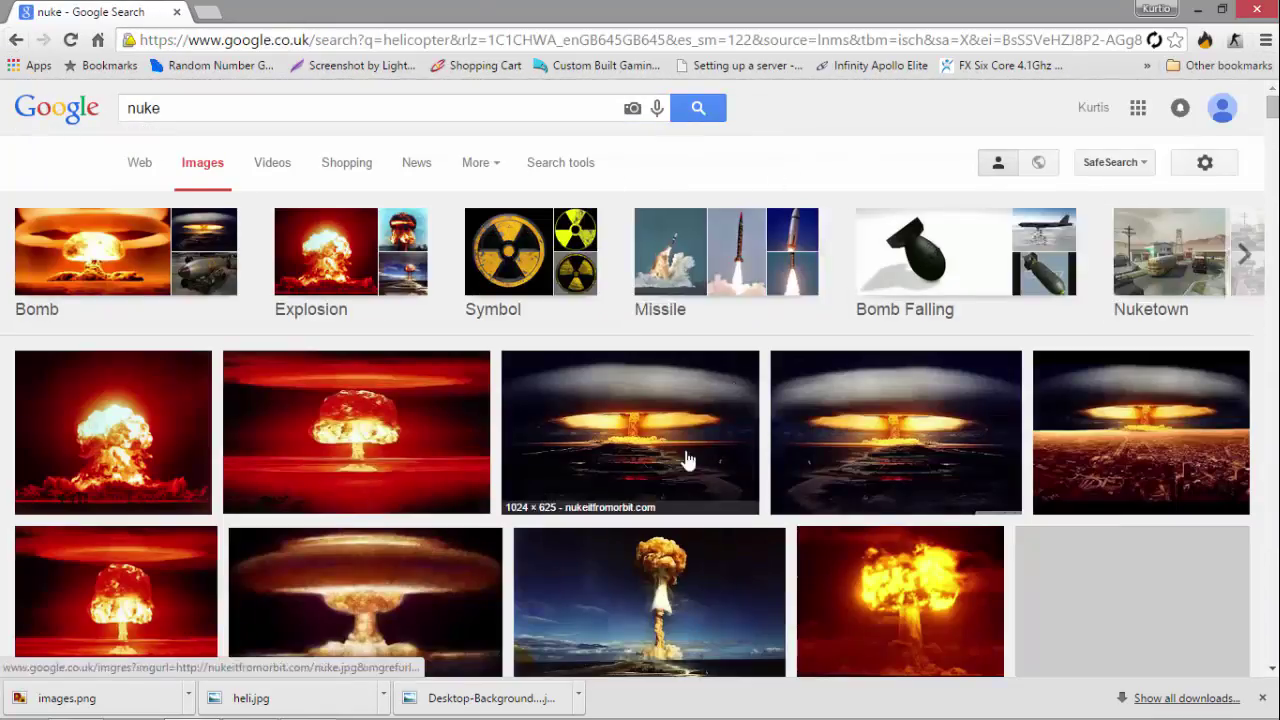
Try to open one of the nuke results at full size and go back to the image results.
scroll(703, 423, "down", 5)
scroll(709, 434, "down", 3)
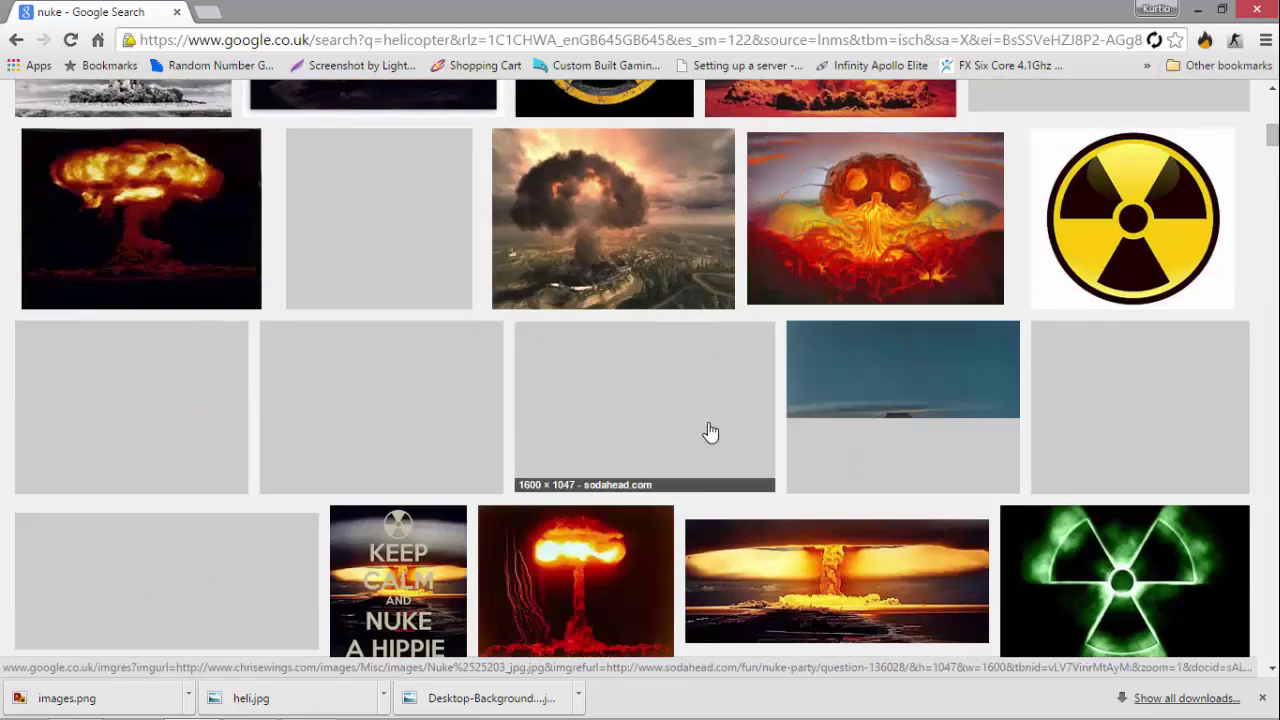
scroll(709, 434, "up", 4)
left_click(706, 430)
left_click(958, 360)
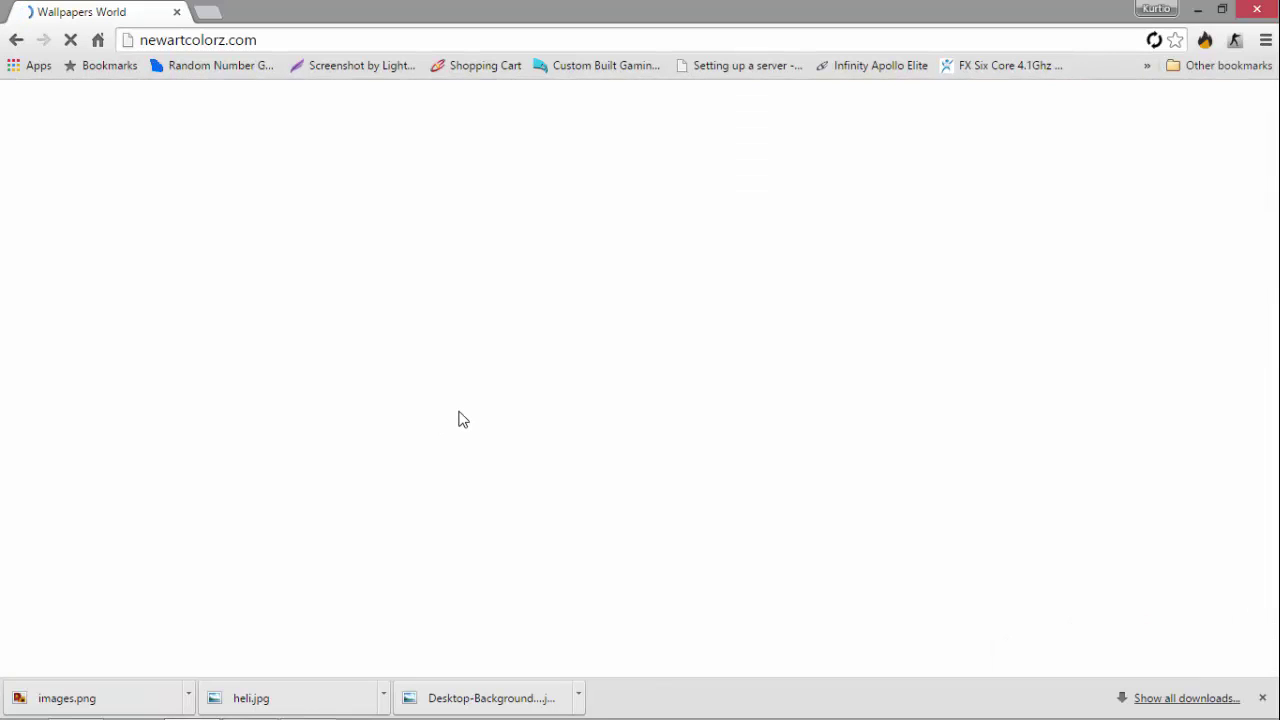
scroll(240, 260, "down", 4)
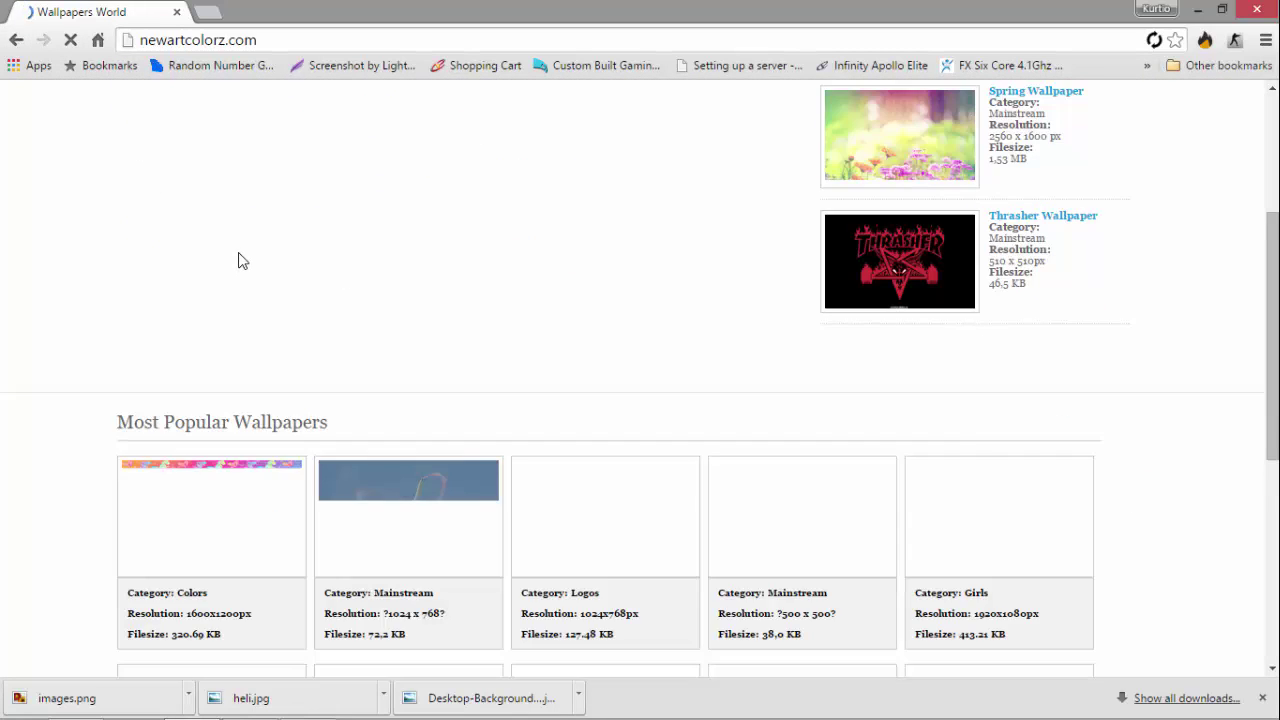
scroll(240, 260, "up", 4)
scroll(240, 260, "down", 4)
left_click(17, 41)
Look further through the nuke results for a suitable explosion picture, previewing a mushroom cloud and its related images.
scroll(443, 237, "down", 10)
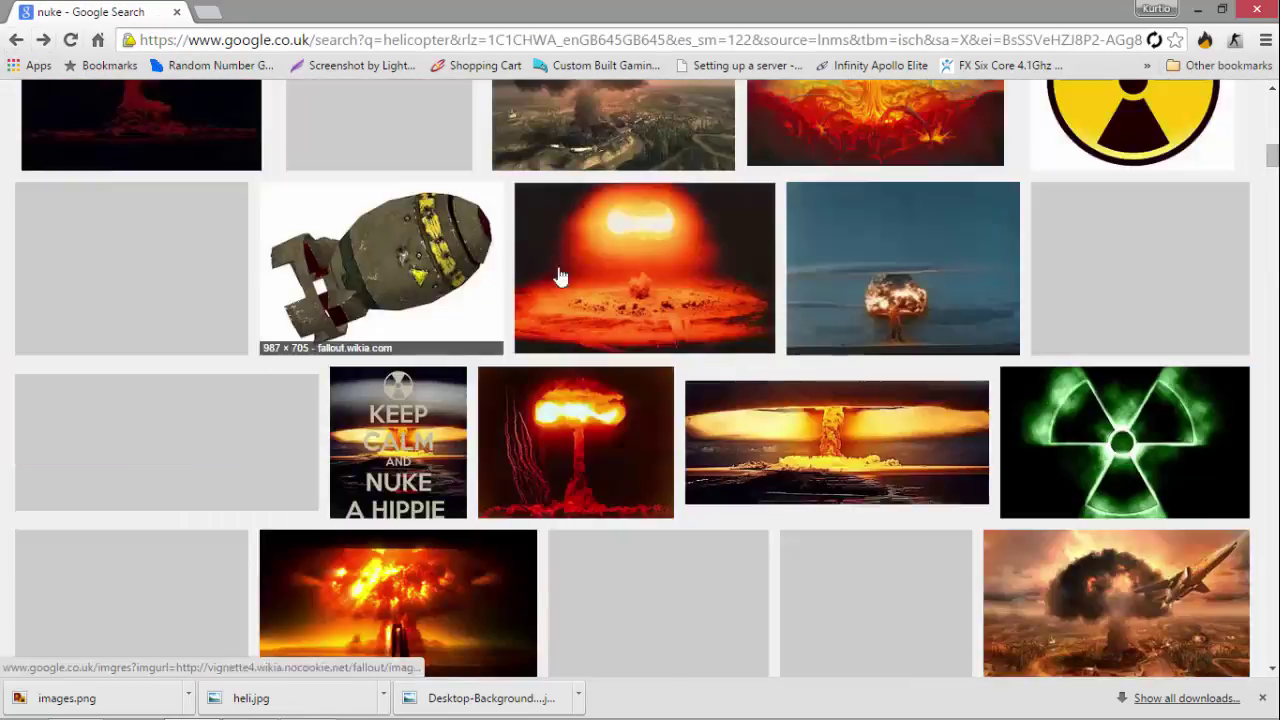
scroll(634, 286, "down", 3)
scroll(636, 282, "up", 2)
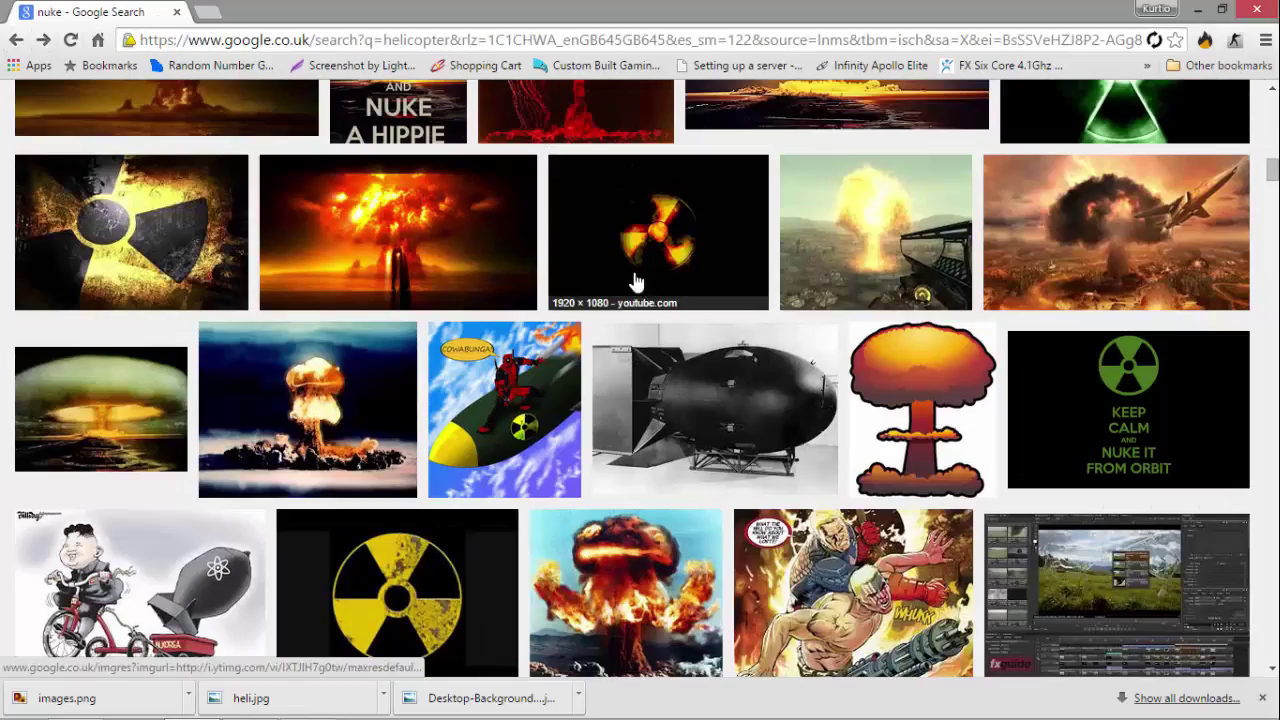
scroll(954, 395, "down", 8)
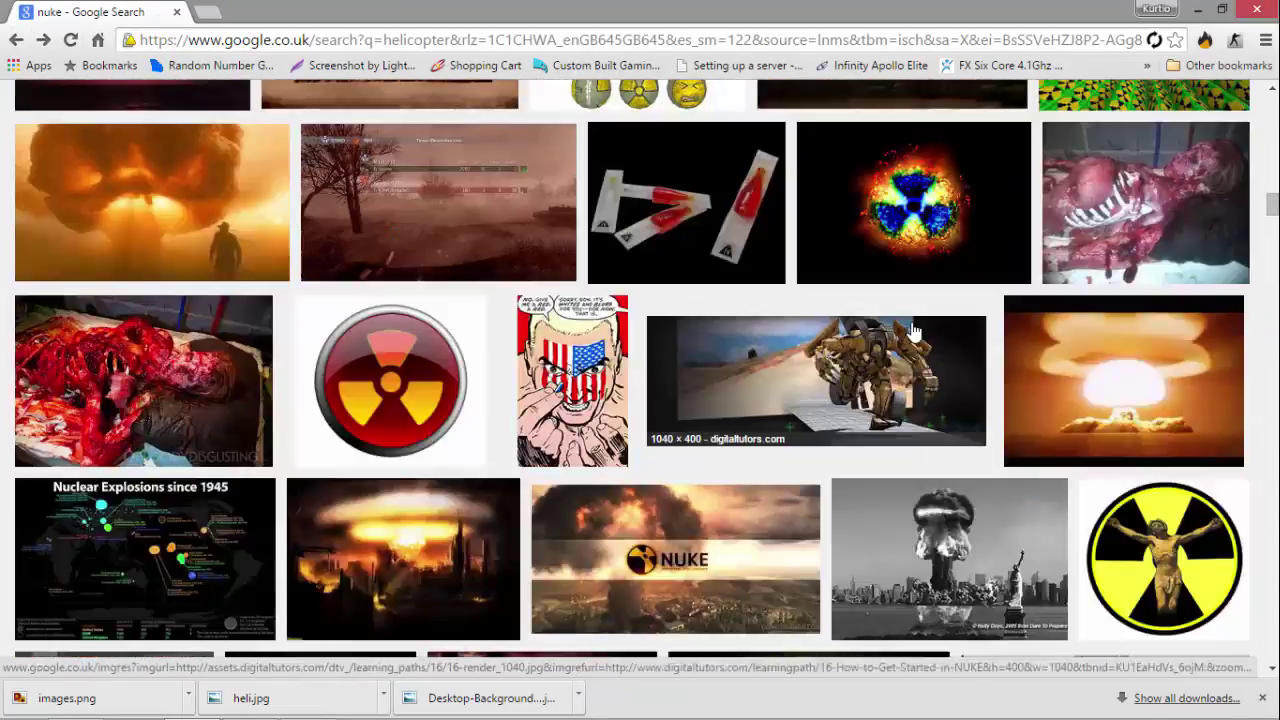
scroll(955, 410, "down", 1)
scroll(954, 410, "down", 5)
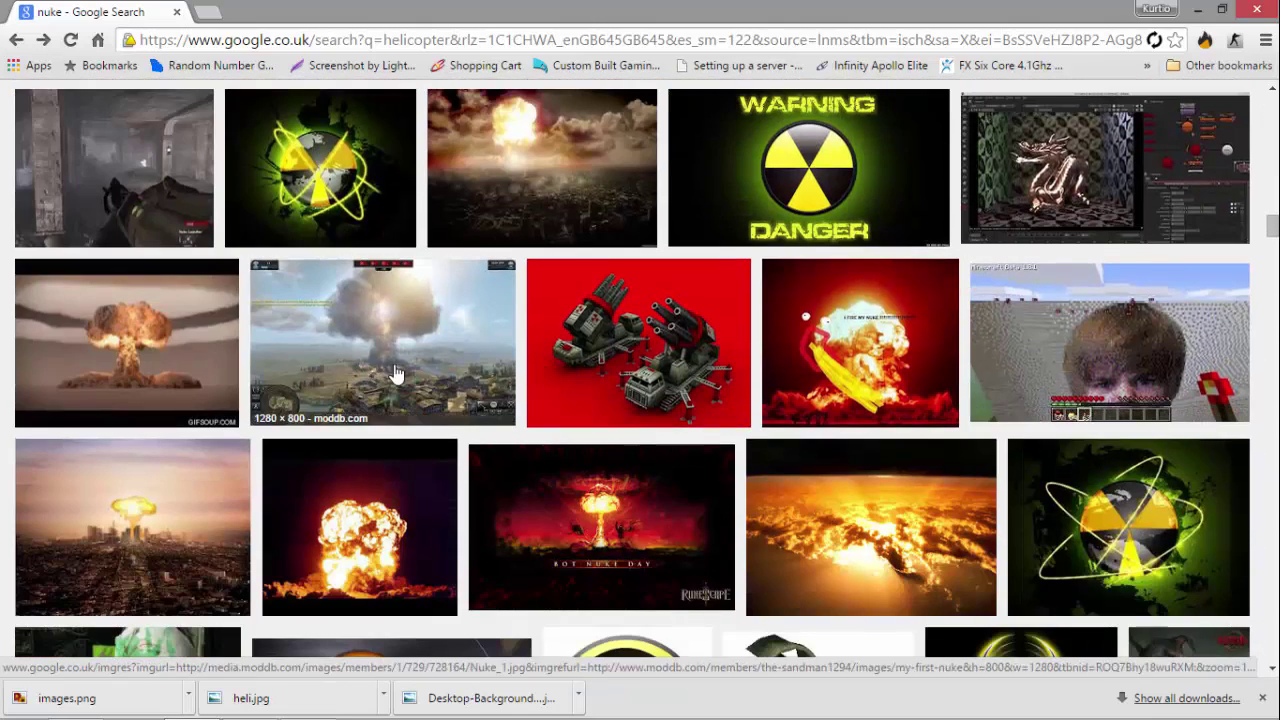
left_click(196, 371)
left_click(975, 470)
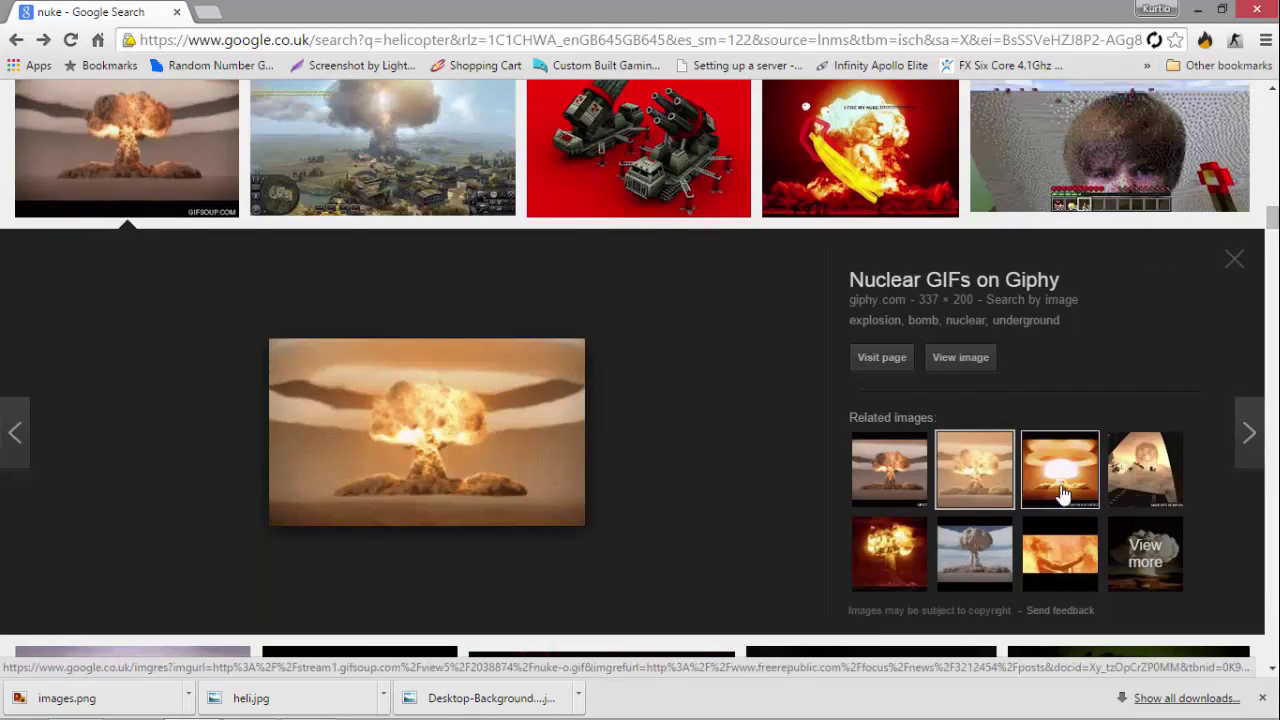
left_click(957, 357)
key("alt+Left")
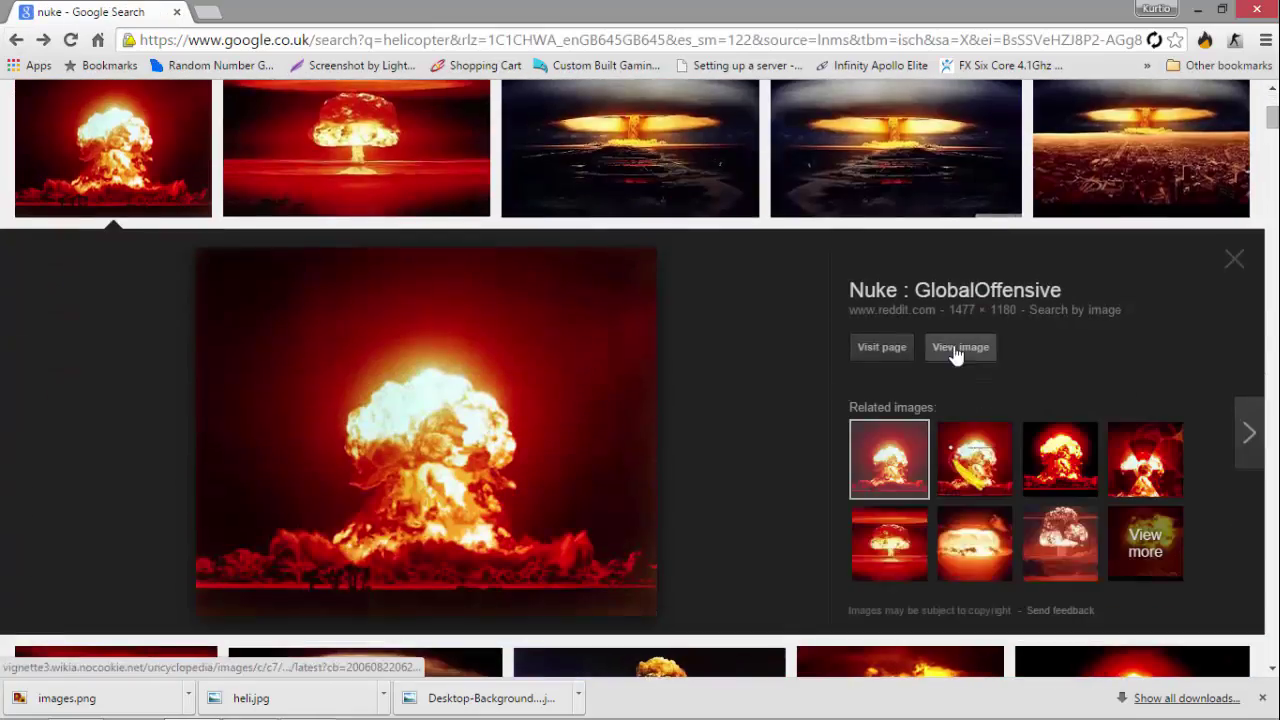
Open the mushroom cloud picture at full size and save it as PWNWAR_NUKE in the banners folder.
left_click(960, 347)
right_click(580, 409)
left_click(600, 423)
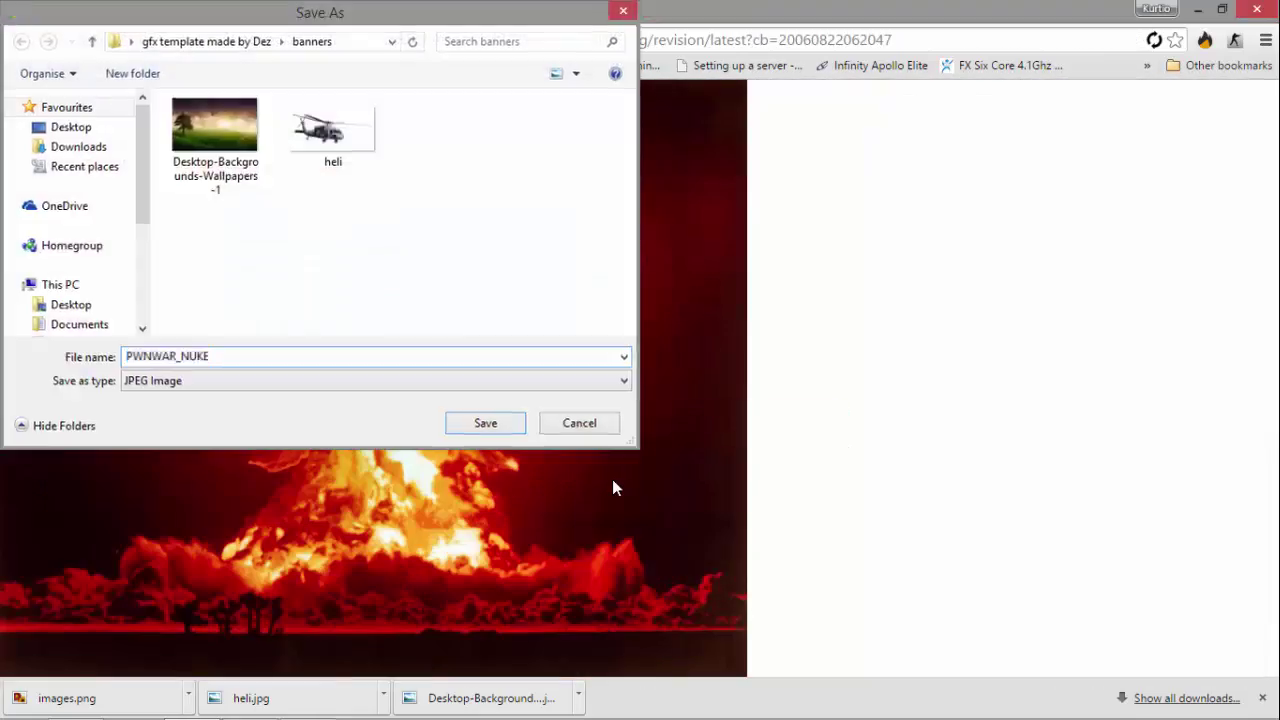
key("Return")
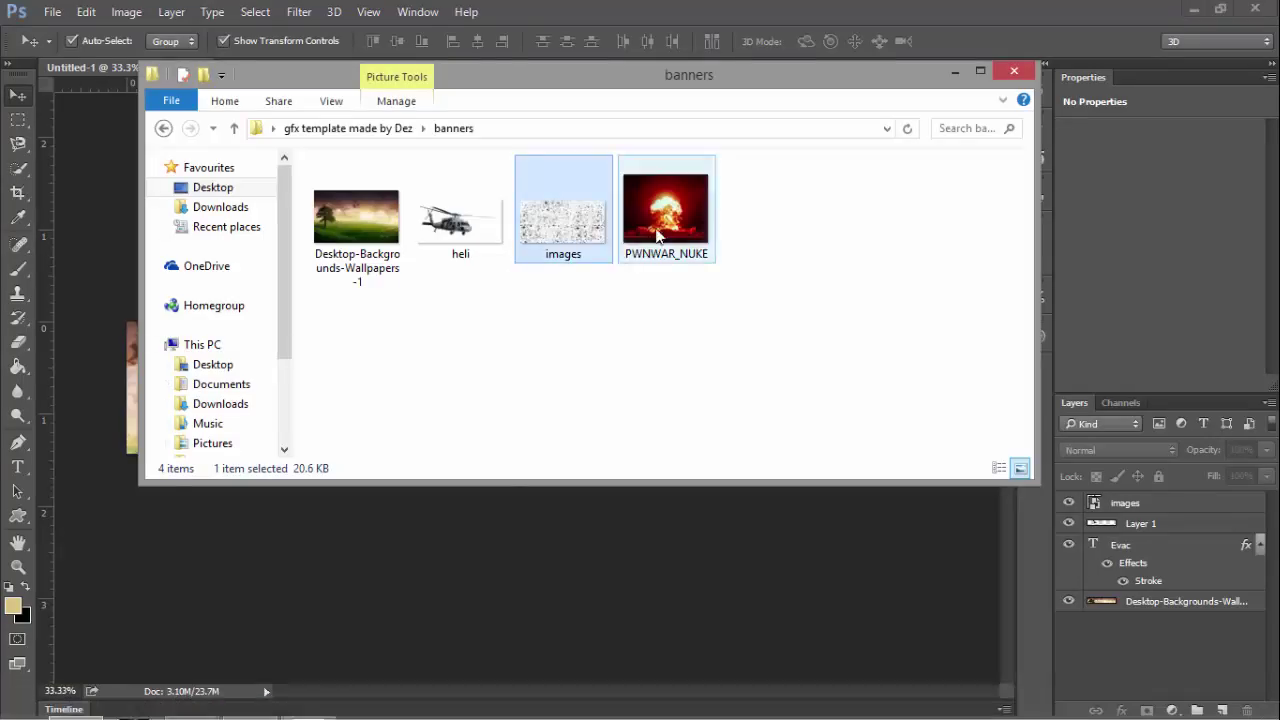
Place PWNWAR_NUKE near the right end of the banner, blended with Lighter Color, and shift it slightly up and right.
left_click_drag(658, 235, 805, 392)
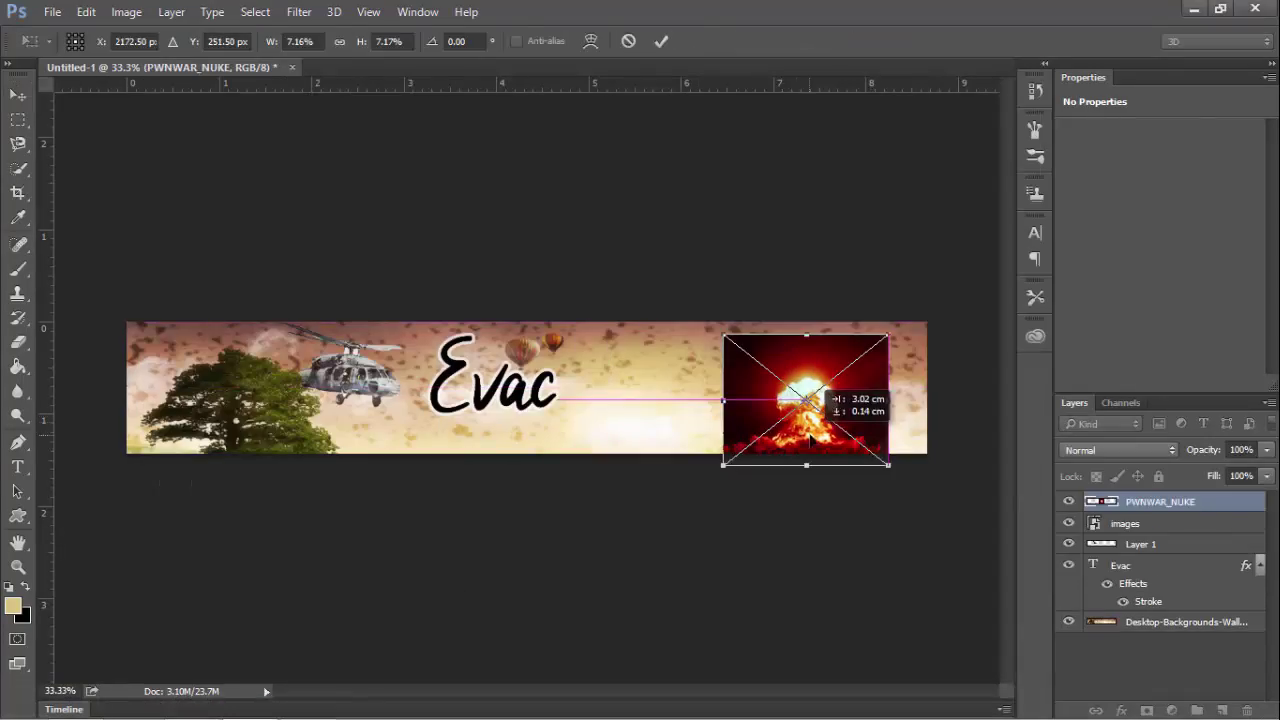
left_click(683, 43)
left_click(1163, 452)
left_click(1073, 299)
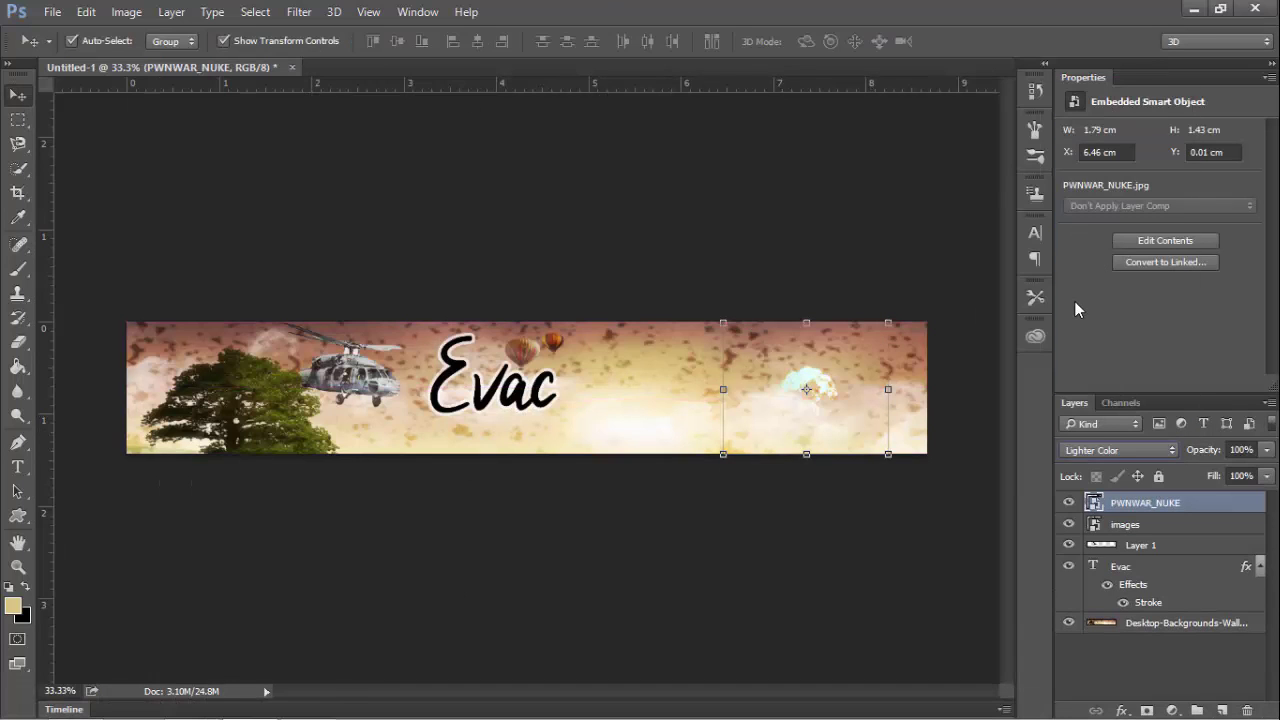
left_click_drag(887, 382, 914, 349)
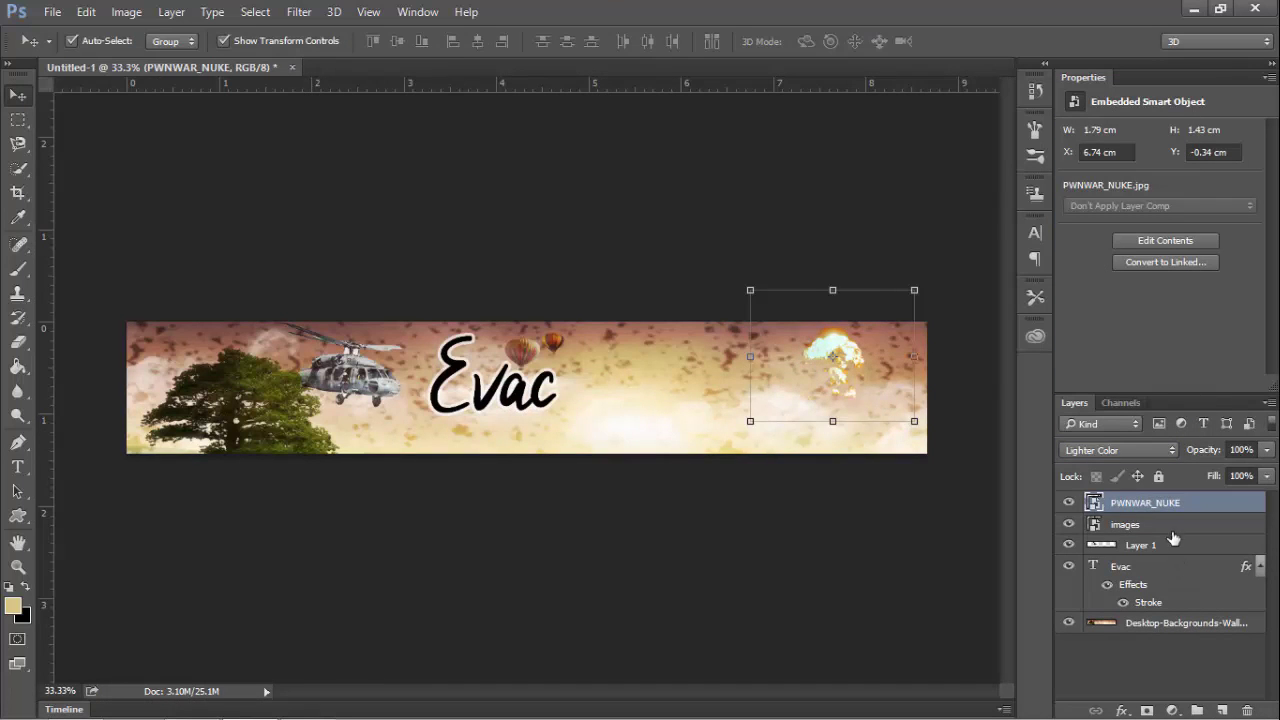
Lower the opacity of the images particle layer to about 22%.
left_click(1125, 524)
left_click(1266, 449)
left_click_drag(1270, 471, 1186, 473)
Enlarge the nuke picture to about 12.95% scale and reposition it over the right end of the banner.
left_click_drag(843, 367, 857, 417)
left_click_drag(926, 341, 1061, 234)
left_click_drag(878, 366, 842, 357)
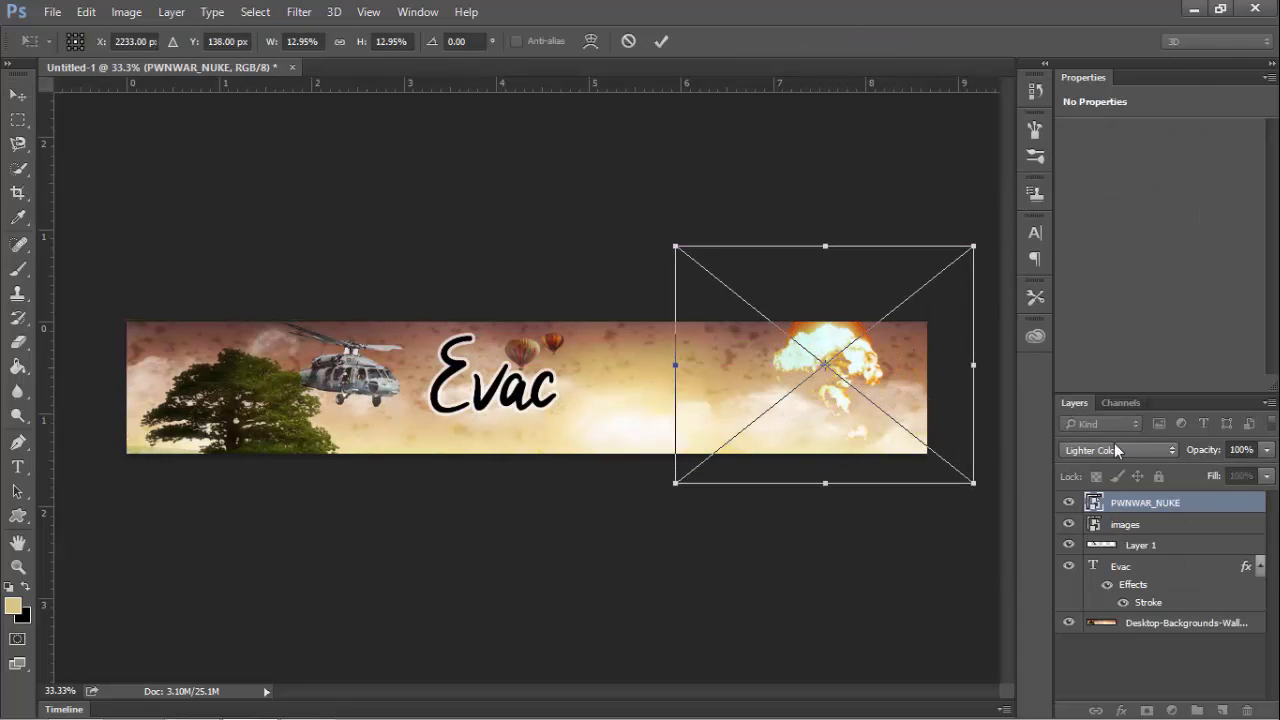
Try various blend modes on the nuke picture, including Linear Light and Soft Light.
left_click(1115, 449)
left_click(1096, 104)
scroll(1060, 224, "down", 10)
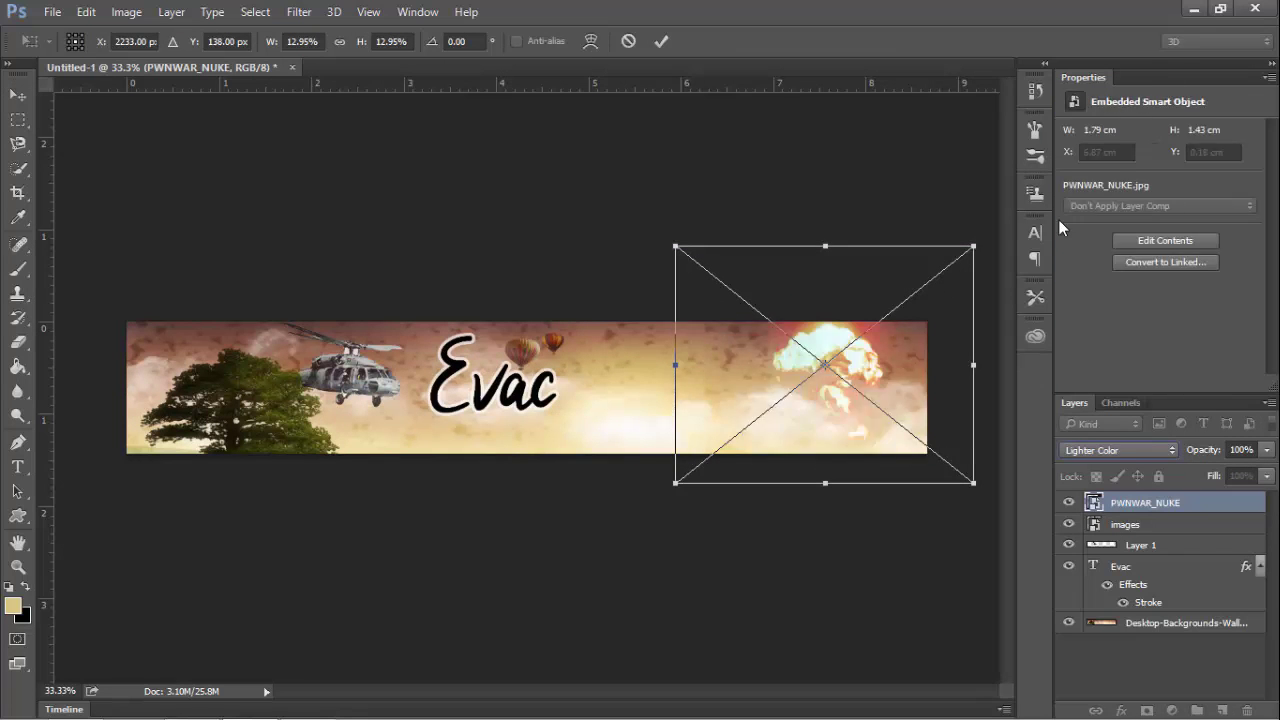
scroll(1060, 224, "down", 5)
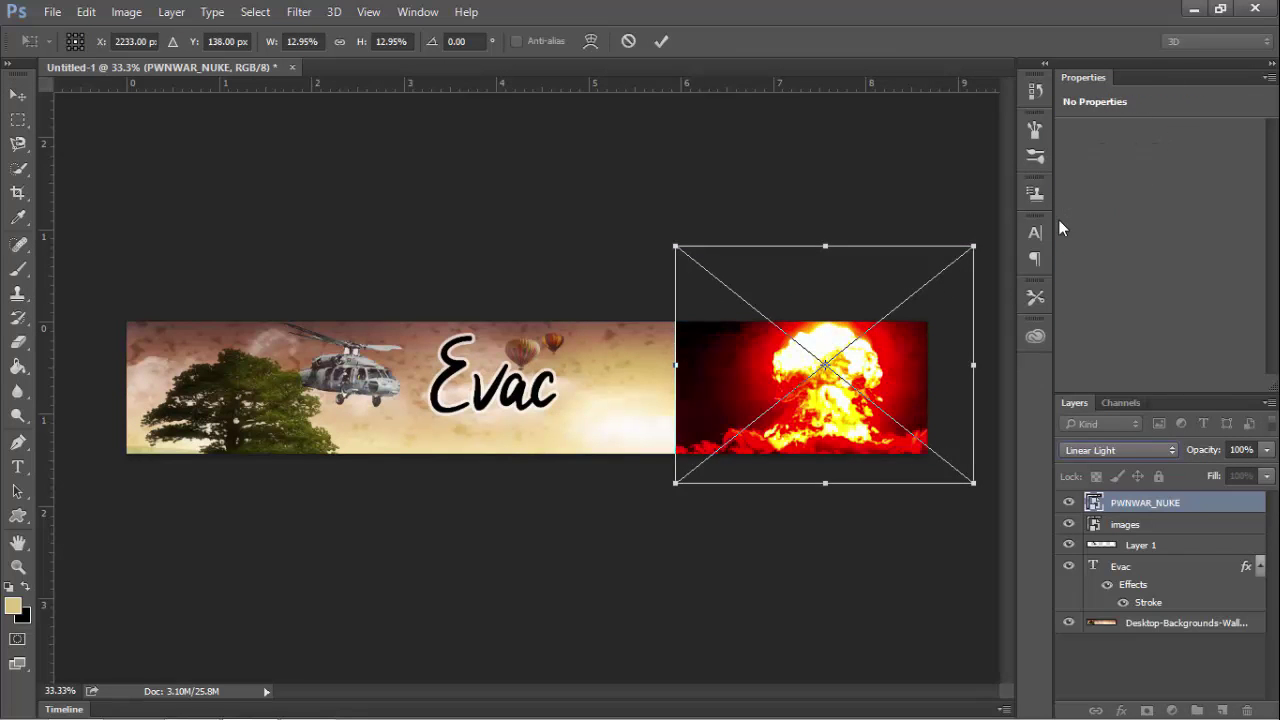
scroll(1060, 224, "up", 5)
scroll(1060, 224, "down", 2)
scroll(1060, 224, "up", 2)
scroll(1060, 226, "down", 7)
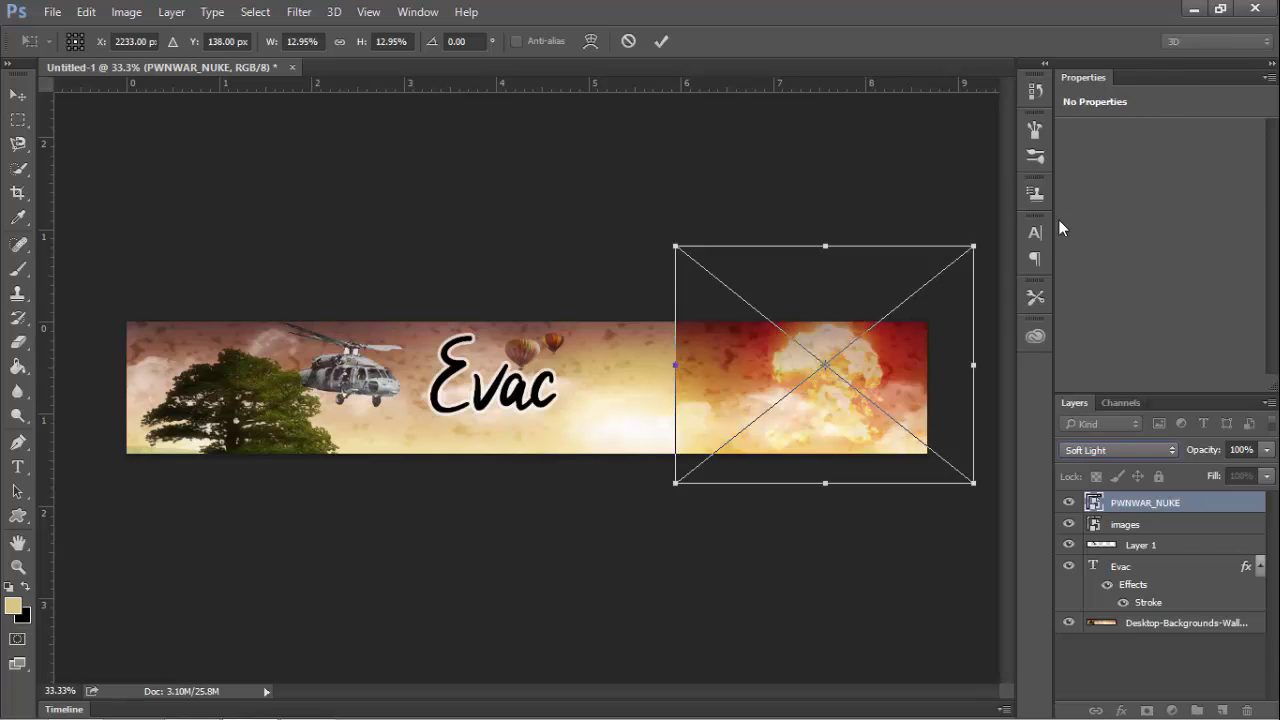
scroll(1060, 226, "up", 7)
scroll(1060, 226, "down", 5)
scroll(1060, 226, "up", 4)
scroll(1060, 226, "down", 2)
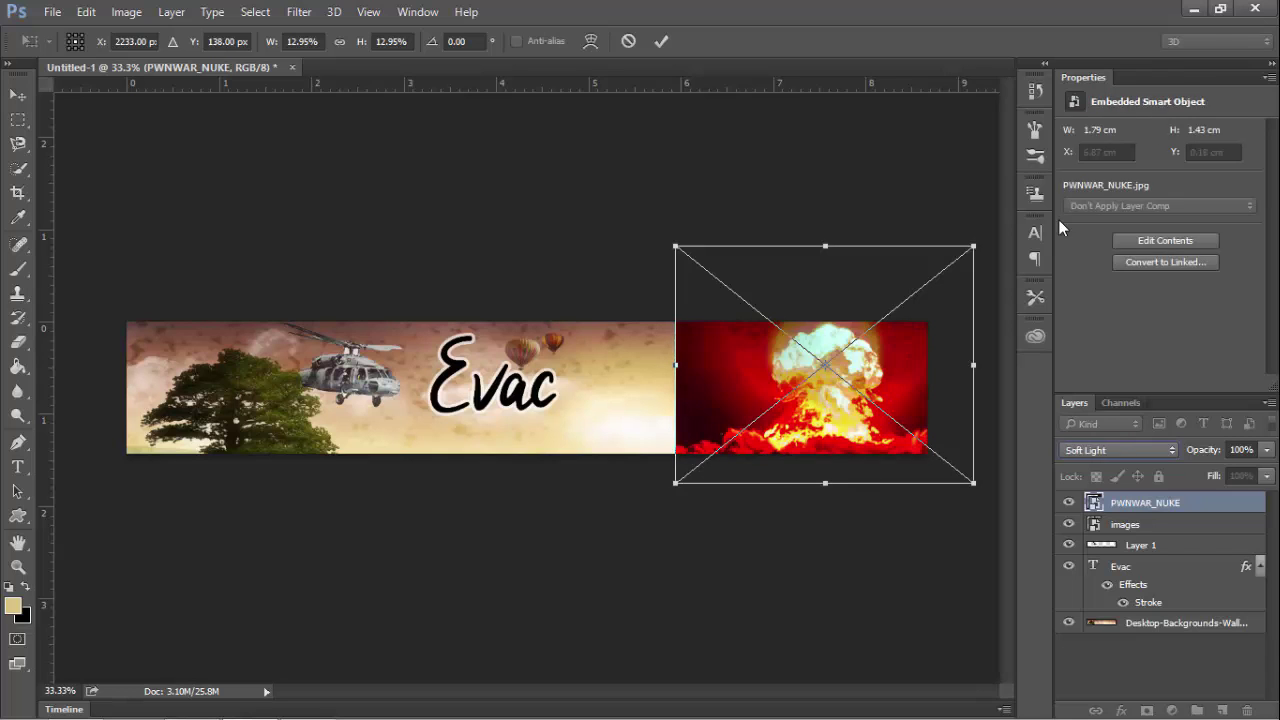
scroll(1060, 226, "up", 2)
Try Screen, Overlay and a dodge blend mode on the nuke picture, and remove its layer from the banner.
left_click(1104, 452)
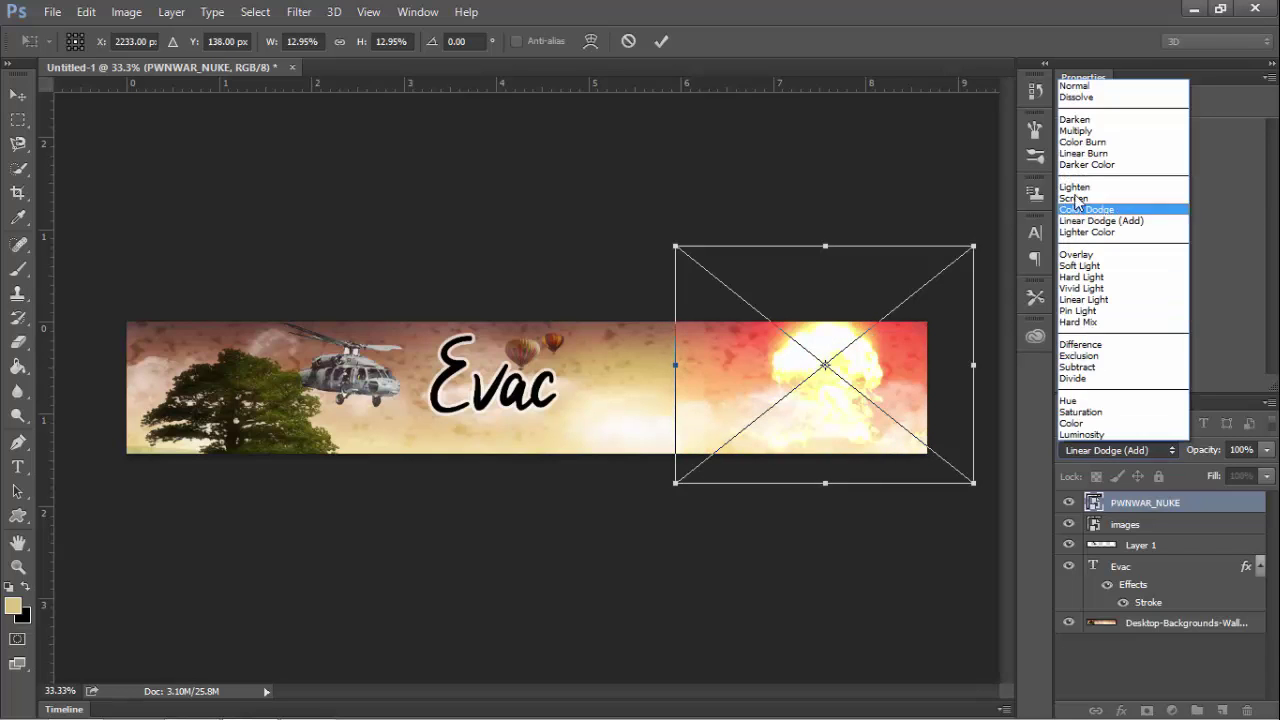
left_click(1074, 199)
scroll(1057, 233, "down", 8)
left_click(1118, 451)
left_click(1078, 255)
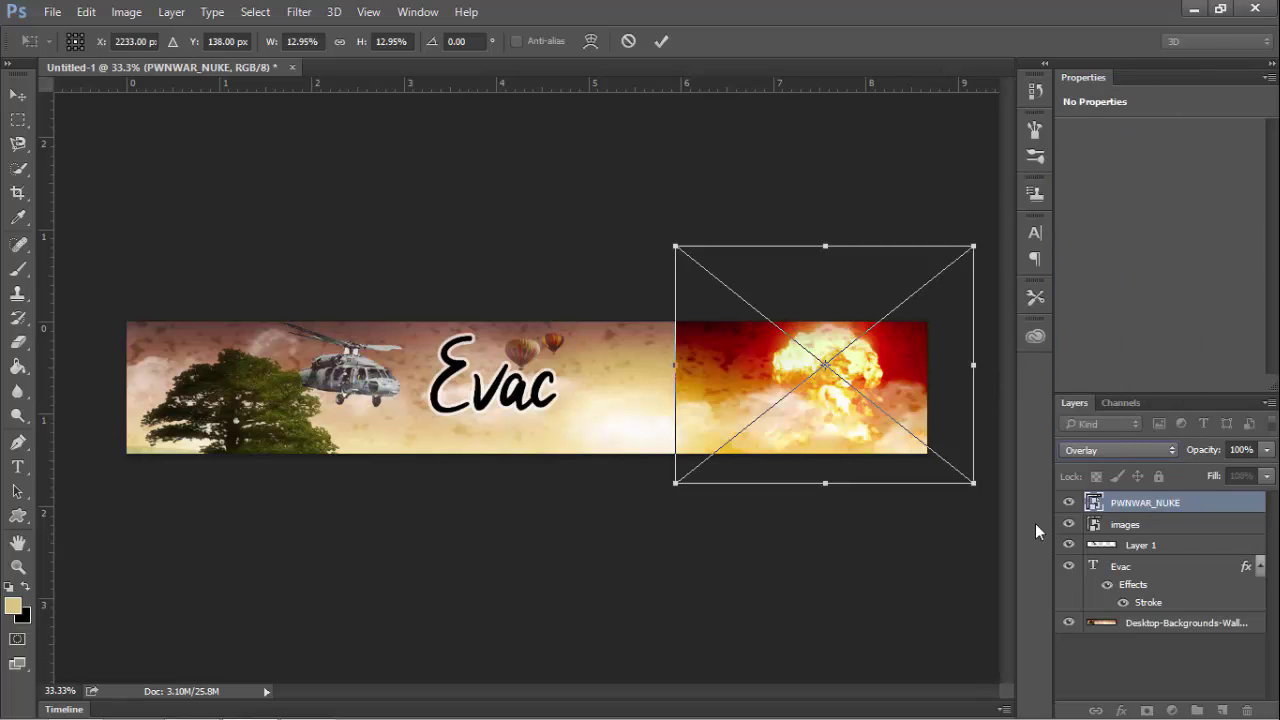
left_click(1097, 451)
left_click(1095, 211)
key("Delete")
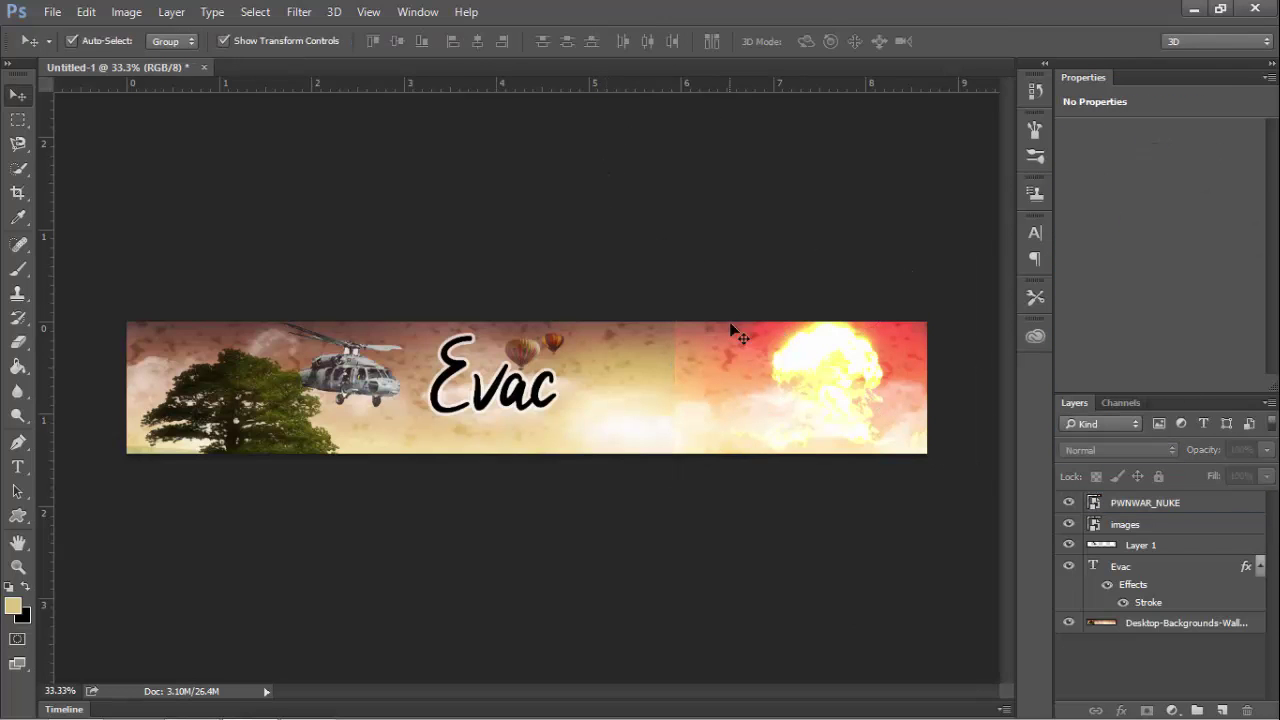
Switch to Chrome, search Google Images for "ac130" and look down the results for a plane on a plain sky.
left_click(191, 700)
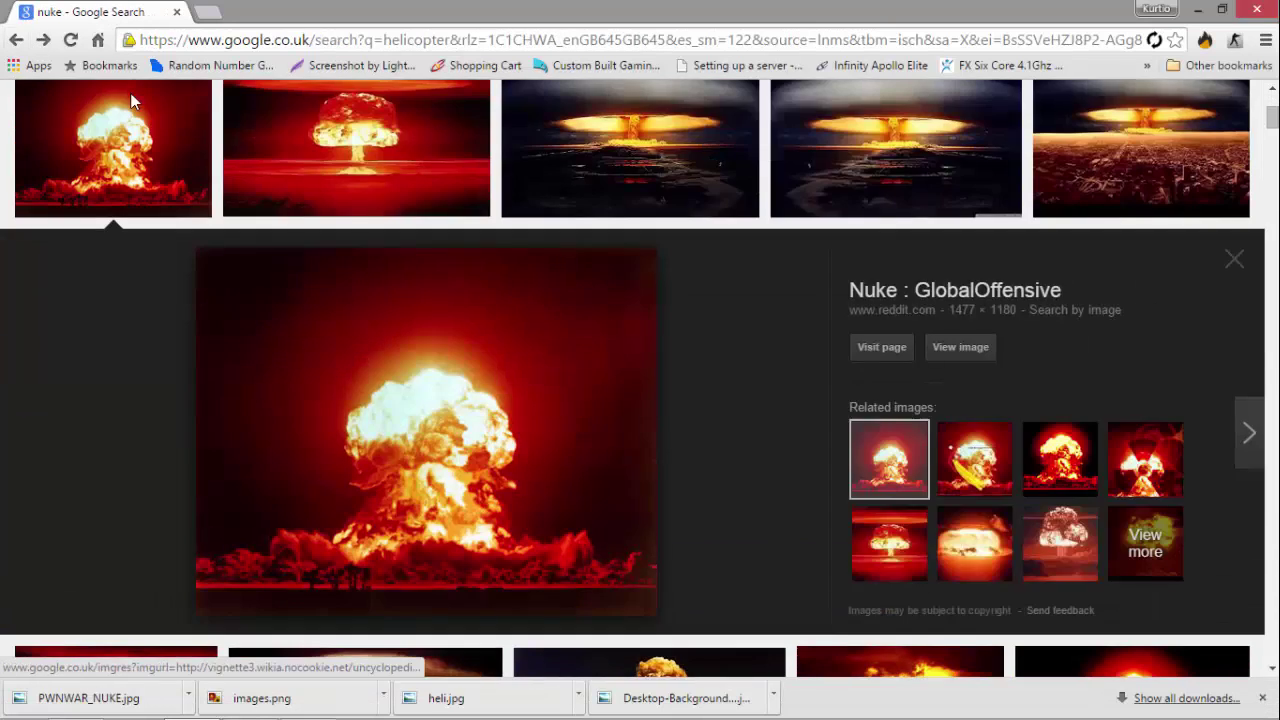
scroll(400, 300, "up", 3)
double_click(145, 107)
type("ac130")
key("Return")
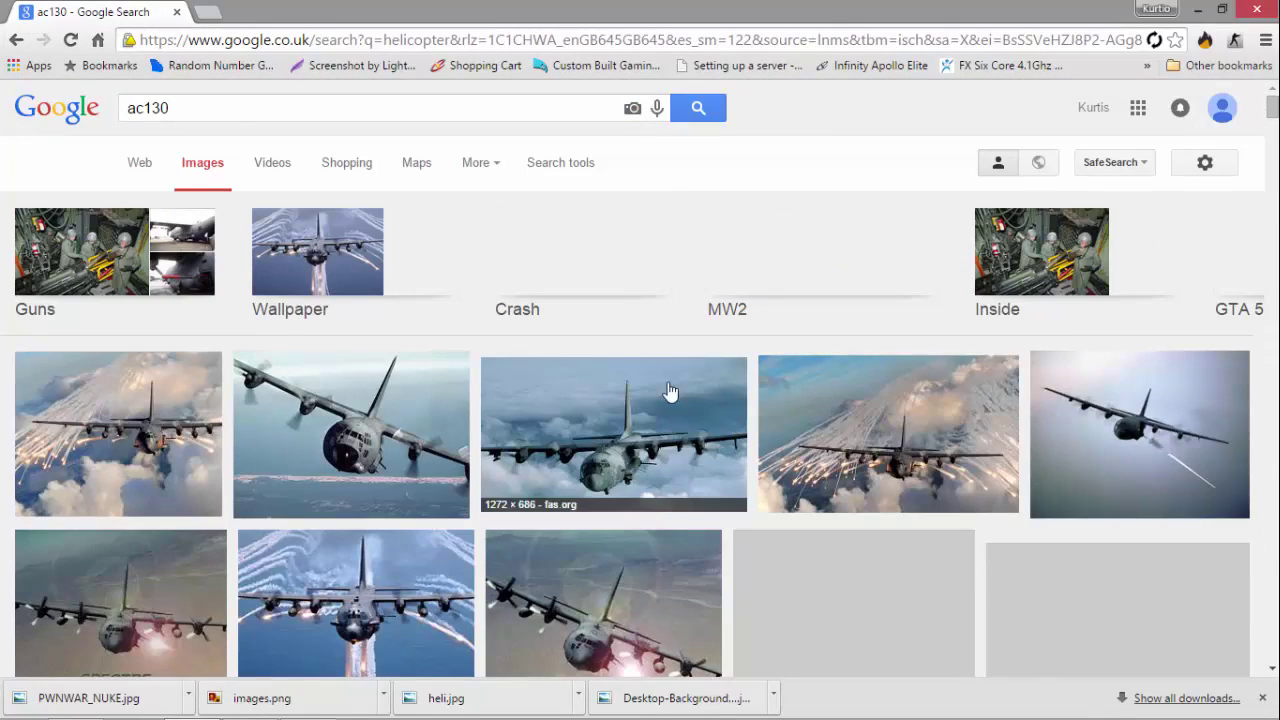
scroll(971, 380, "down", 10)
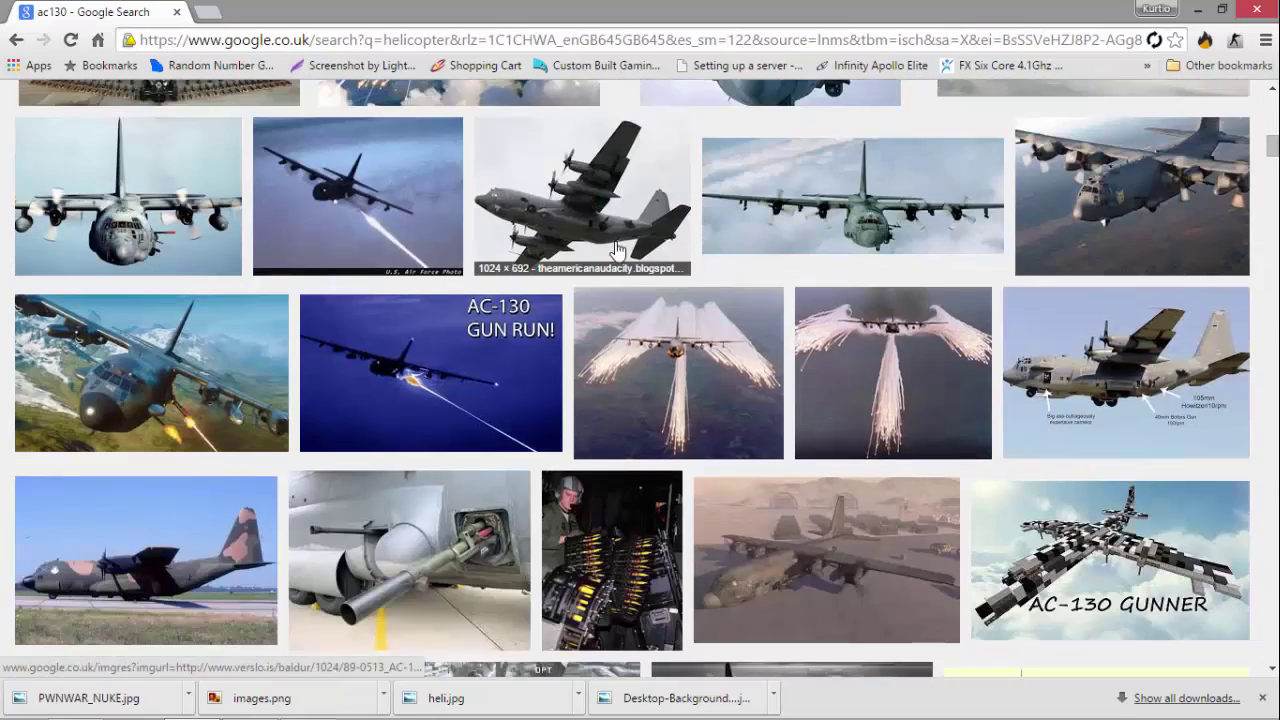
Open the grey AC-130 photo with the pale sky at full size and save it in the banners folder under its default name.
left_click(585, 195)
left_click(945, 368)
right_click(677, 368)
left_click(677, 370)
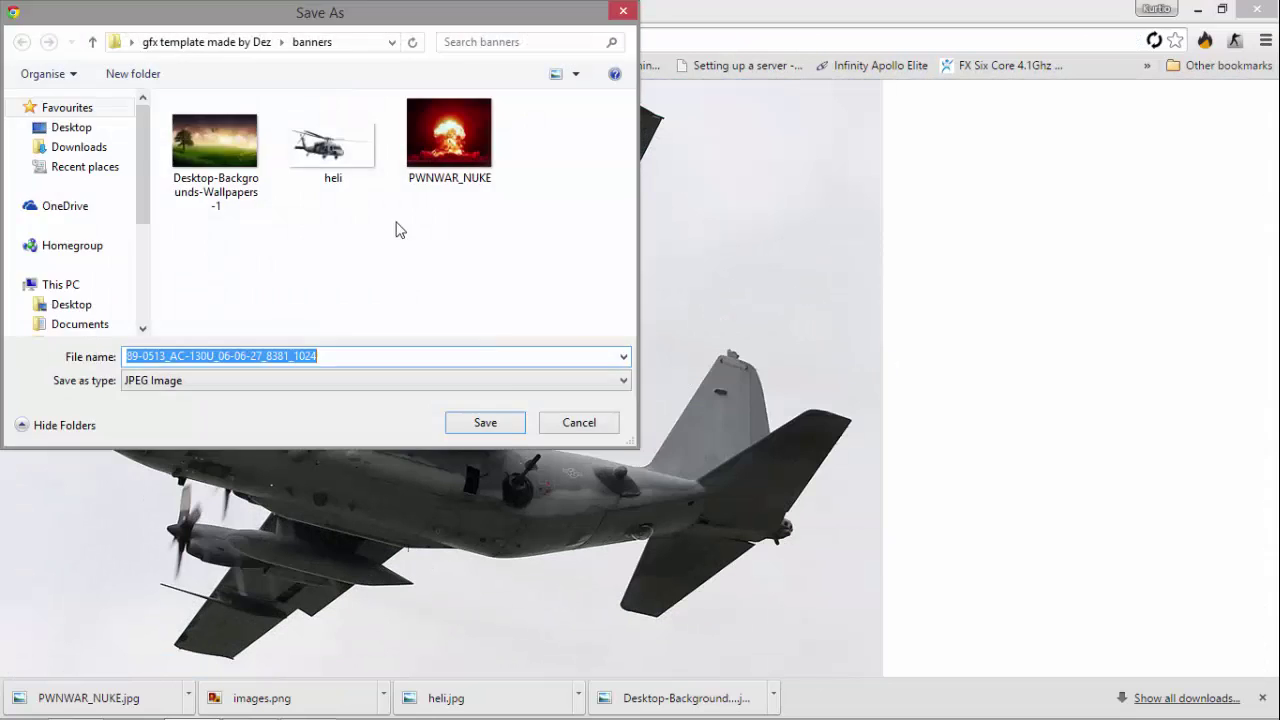
left_click(492, 421)
Place the downloaded AC-130 photo on the banner to the right of the "Evac" text at full banner height.
left_click_drag(112, 694, 736, 397)
key("z")
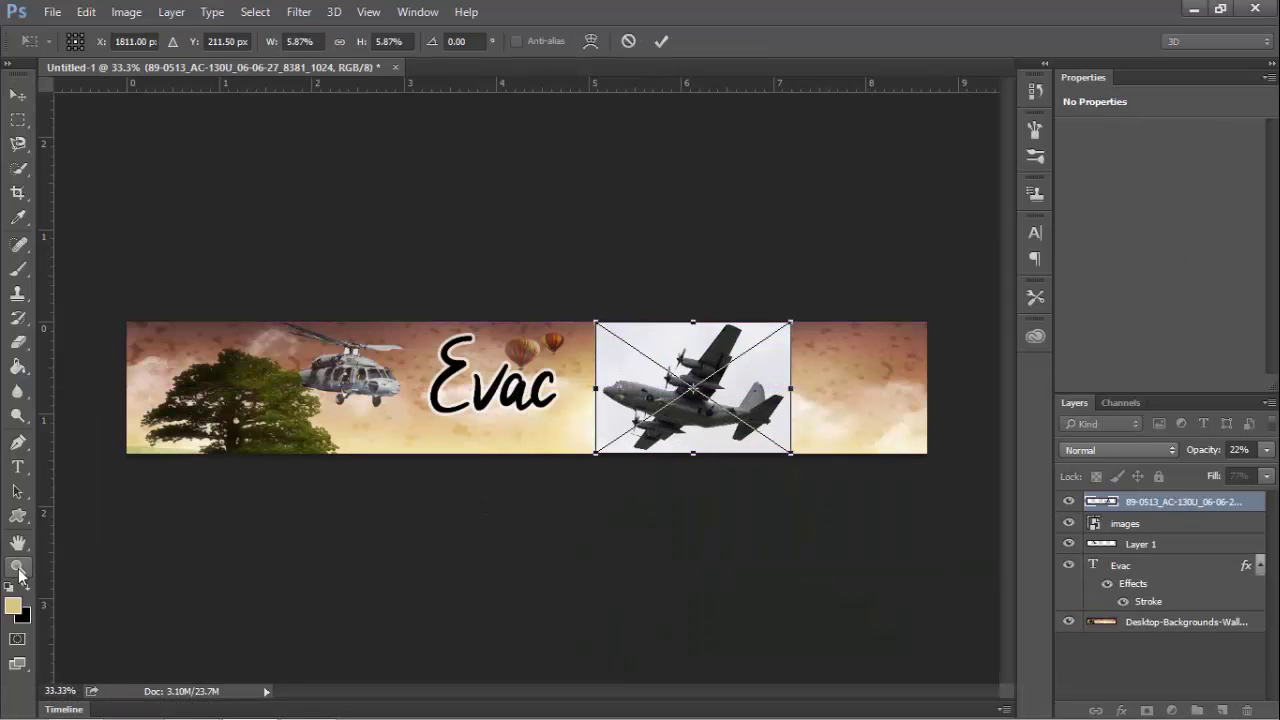
left_click(557, 289)
Trace the outline of the AC-130 with the Magnetic Lasso and close it into a selection.
left_click(665, 391)
left_click(775, 408)
left_click(730, 398)
left_click(683, 389)
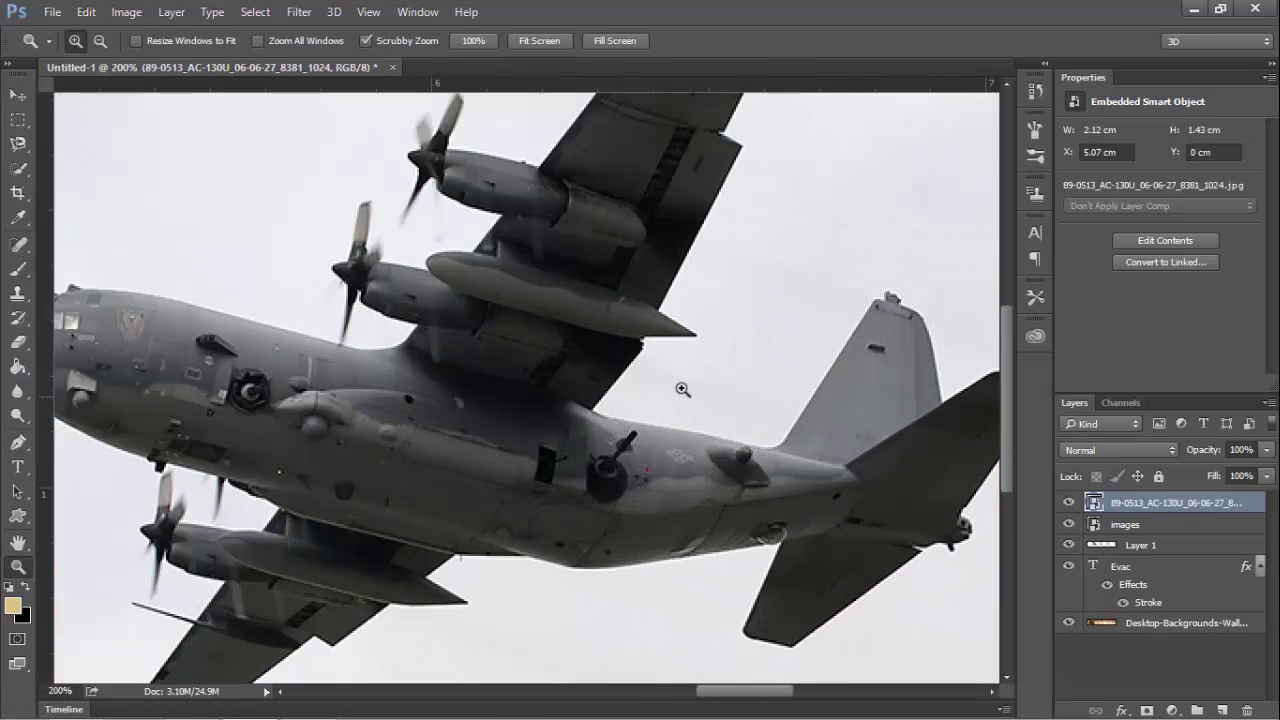
left_click(100, 41)
left_click(443, 317)
left_click(18, 144)
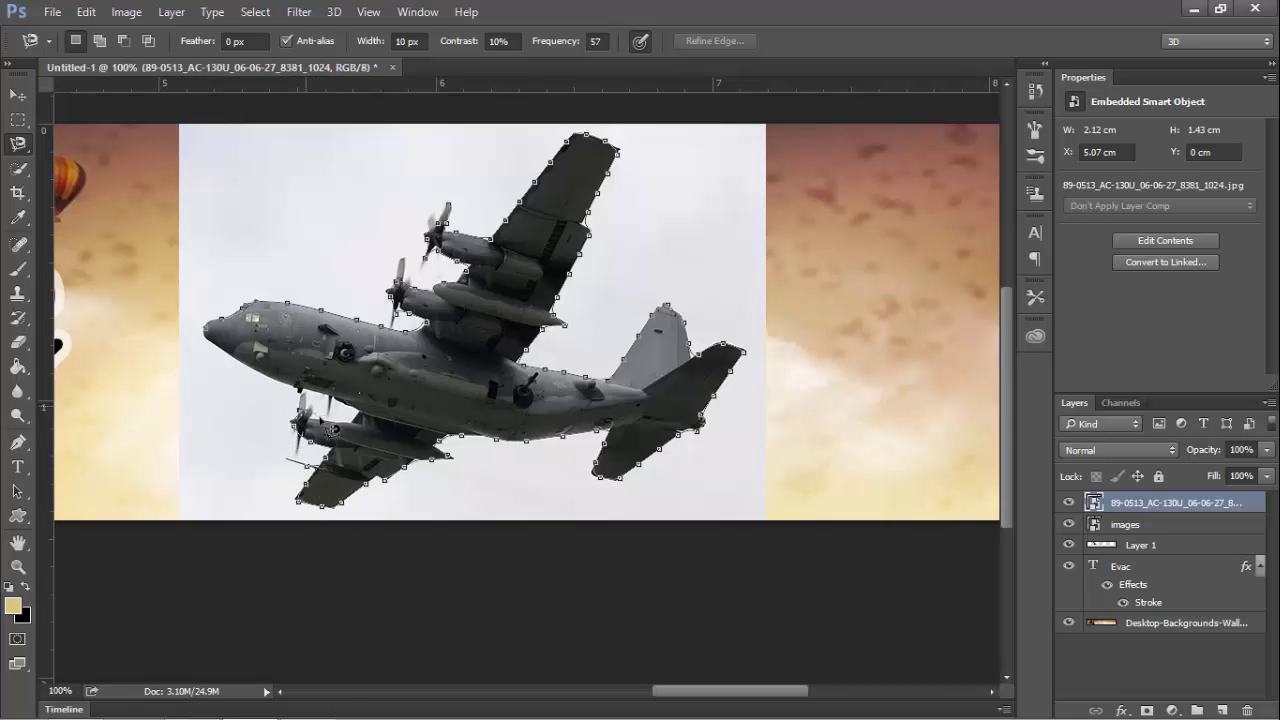
left_click(207, 330)
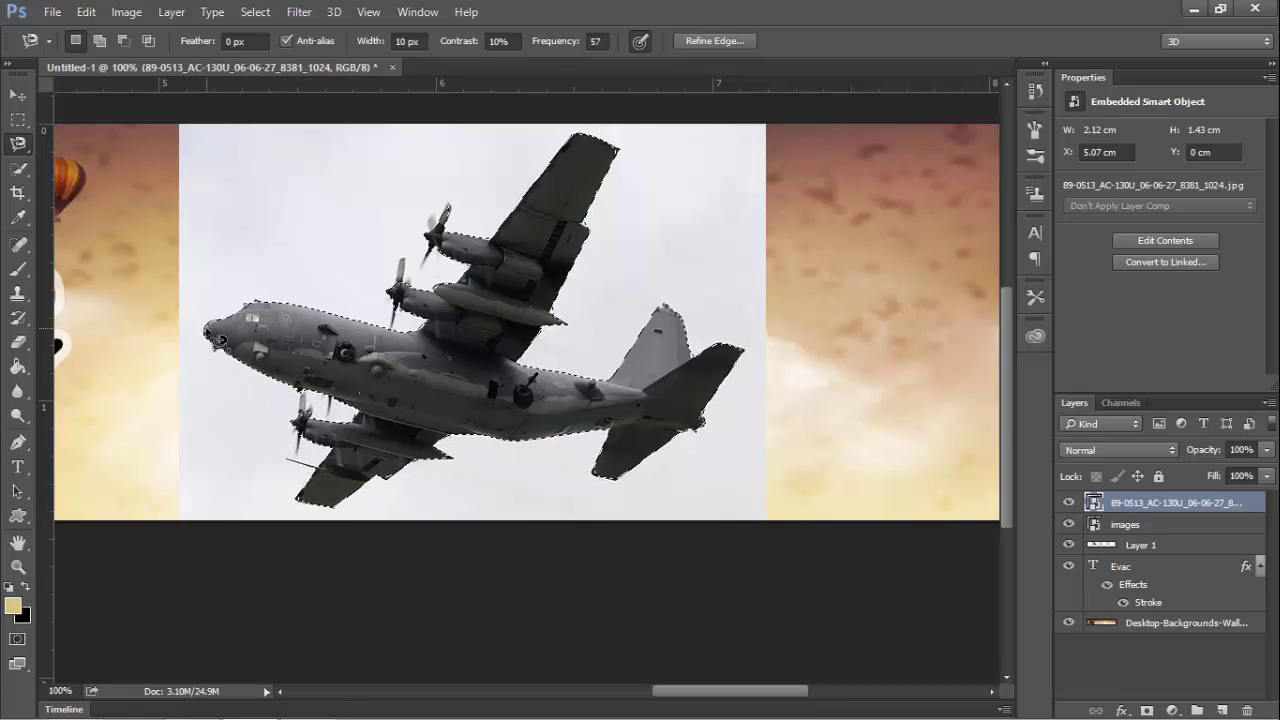
Copy the selected plane to its own layer, move the copy aside and delete the original photo layer.
key("ctrl+j")
left_click(18, 95)
left_click_drag(419, 371, 851, 303)
left_click(476, 256)
key("Delete")
Move the cut-out plane back into the open sky between the "Evac" text and the right end of the banner.
left_click_drag(773, 327, 486, 340)
left_click(24, 586)
left_click(18, 567)
left_click(320, 284)
left_click(315, 288)
left_click(315, 288, "alt")
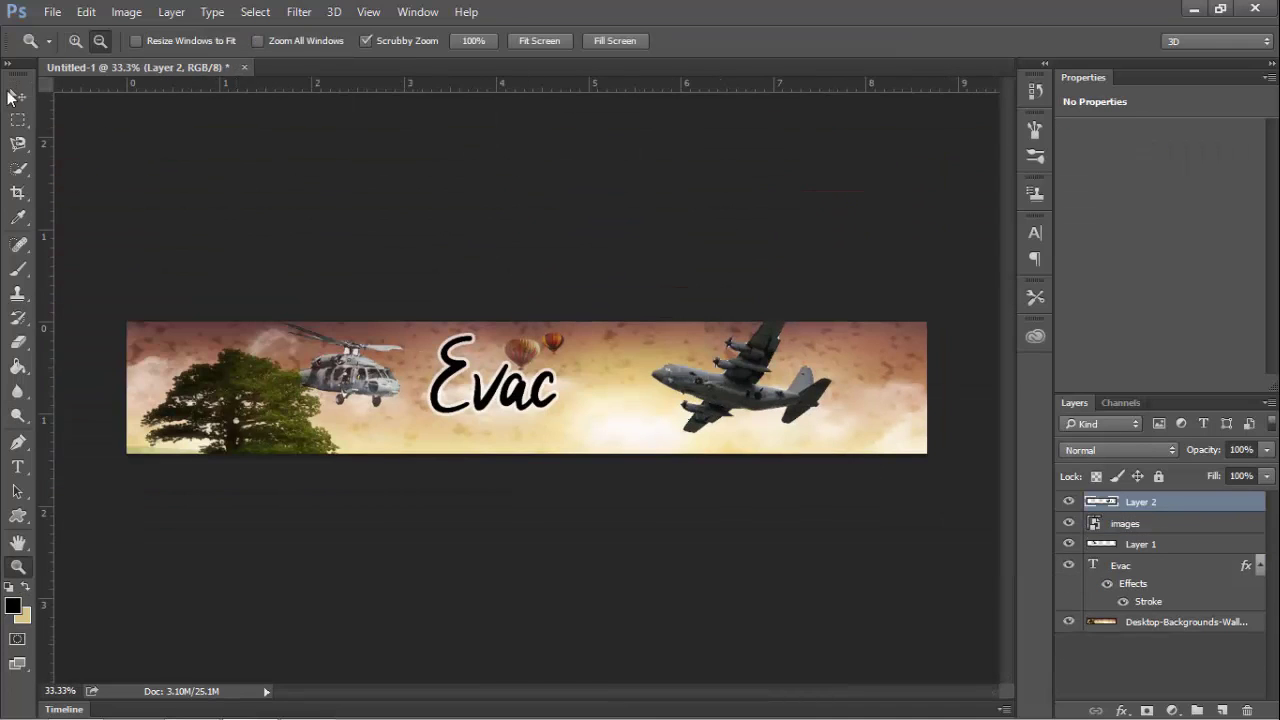
Compare blend modes on the plane layer and set it to Darker Color.
key("v")
left_click(1118, 450)
left_click(1106, 253)
key("Up")
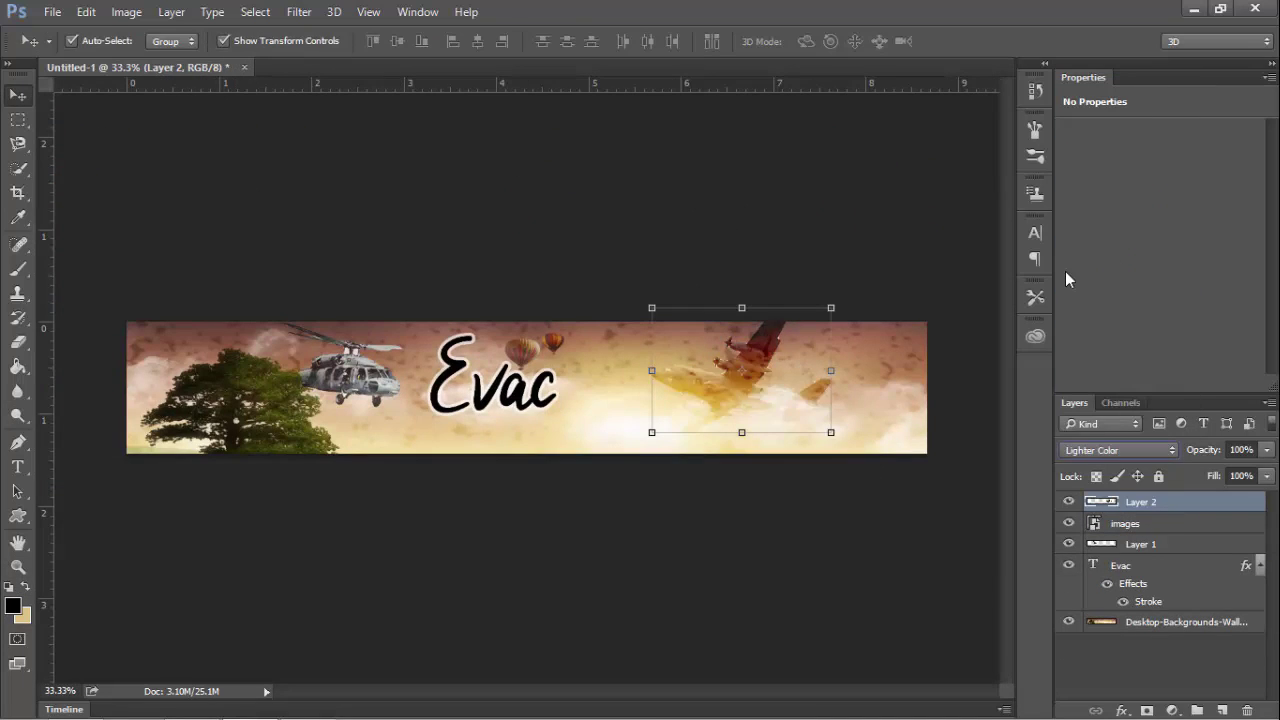
key("Down")
key("Down")
key("Down")
key("Up")
key("Up")
key("Up")
key("Up")
key("Up")
key("Up")
key("Up")
key("Up")
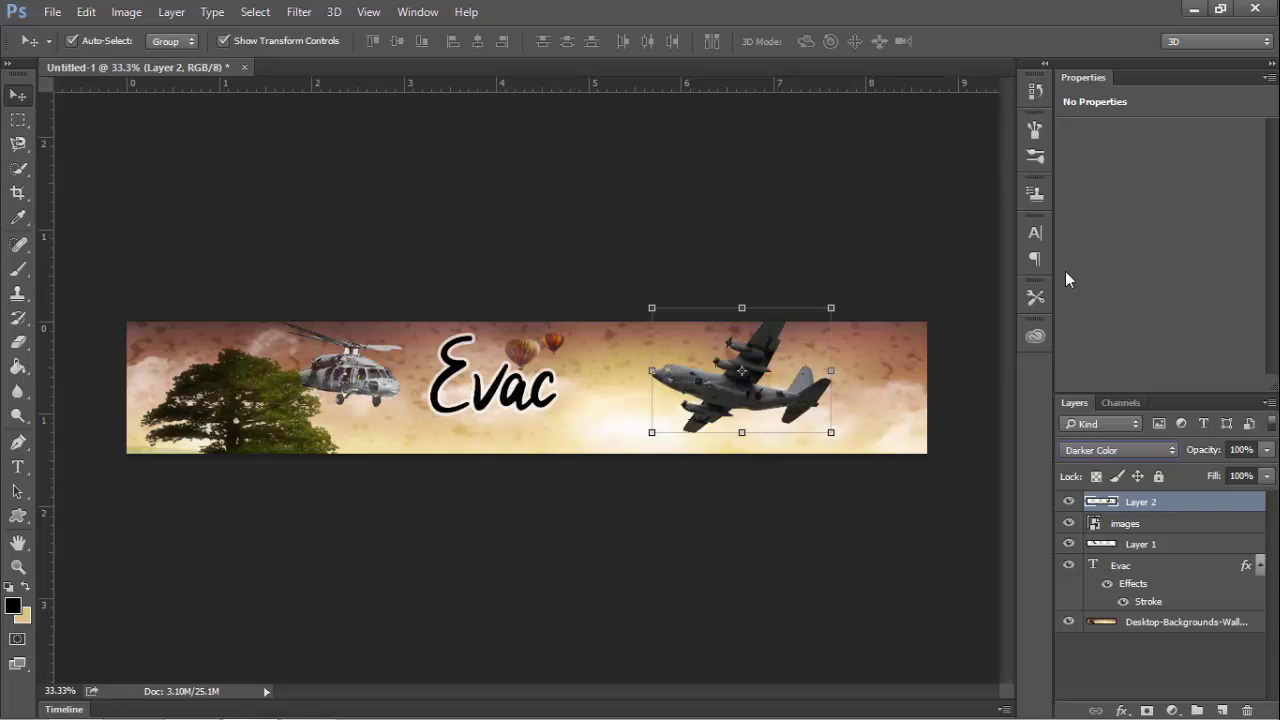
Set the plane layer to 93% opacity and 96% fill, adjust the plane's position and deselect it.
left_click_drag(1266, 450, 1247, 503)
left_click_drag(811, 471, 720, 424)
left_click(208, 136)
Move the "Evac" text rightward towards the middle of the banner and deselect it.
left_click_drag(497, 380, 530, 389)
left_click(1120, 564)
left_click_drag(674, 346, 115, 348)
left_click(210, 190)
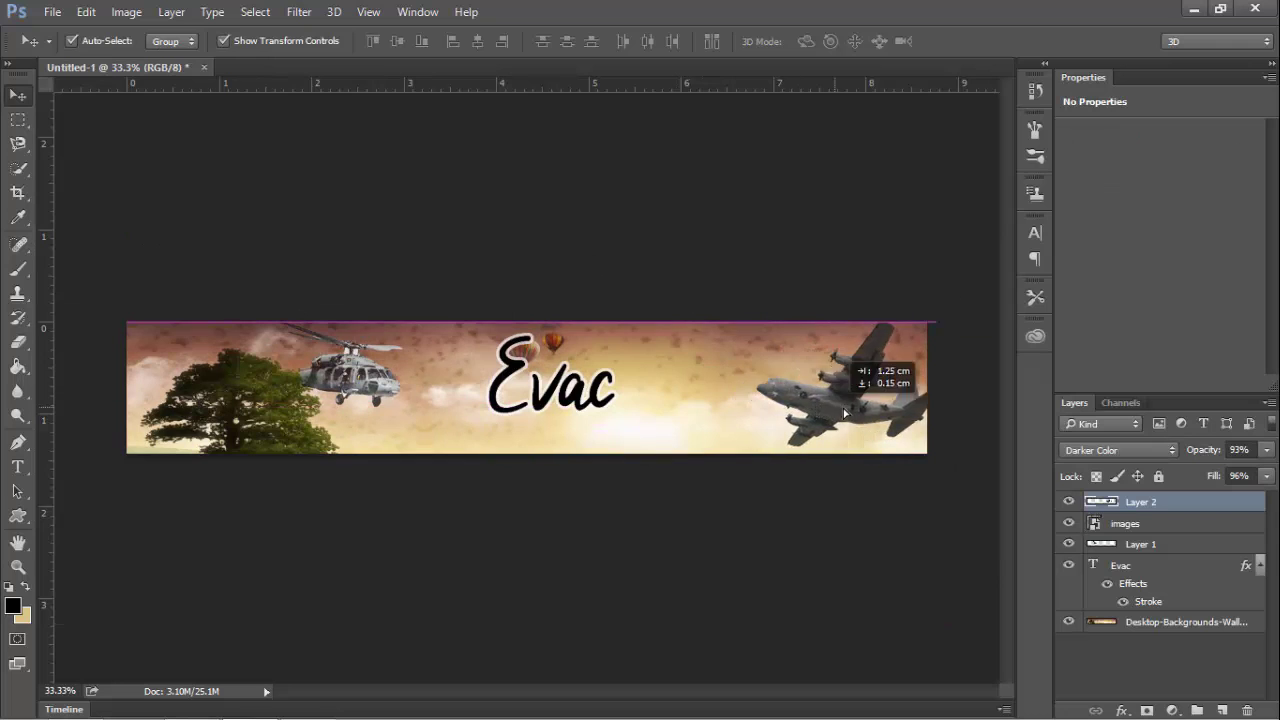